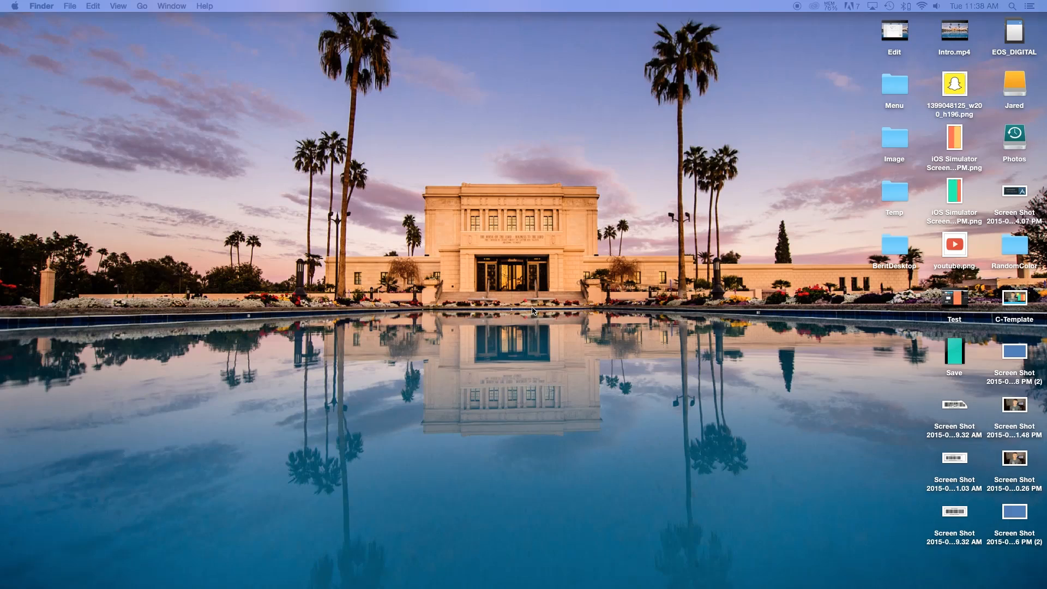
Step: Create a Single View Application project named RandomColors saved on the Desktop
click(486, 572)
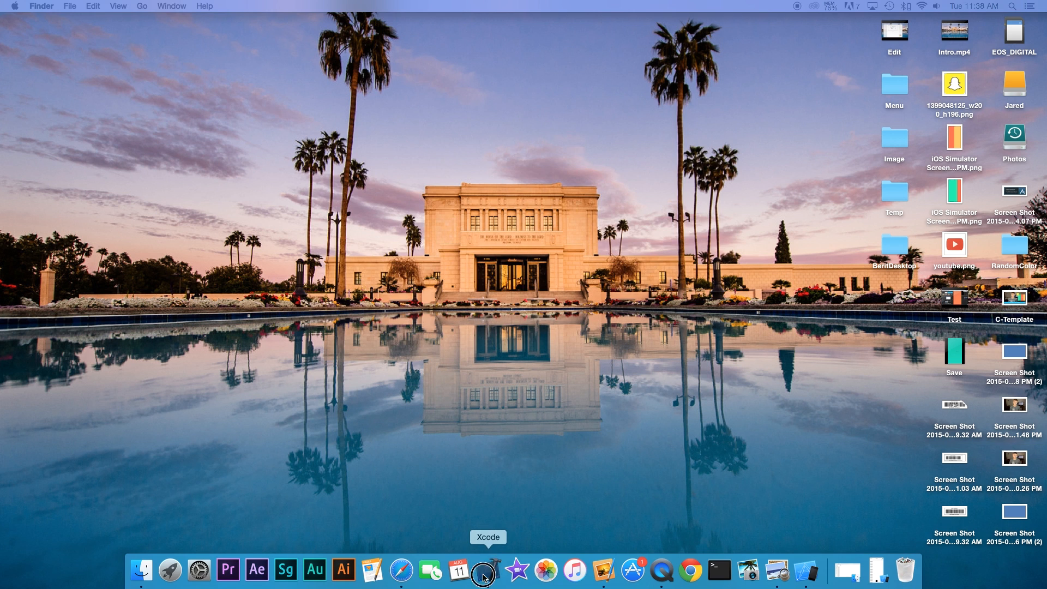
click(440, 299)
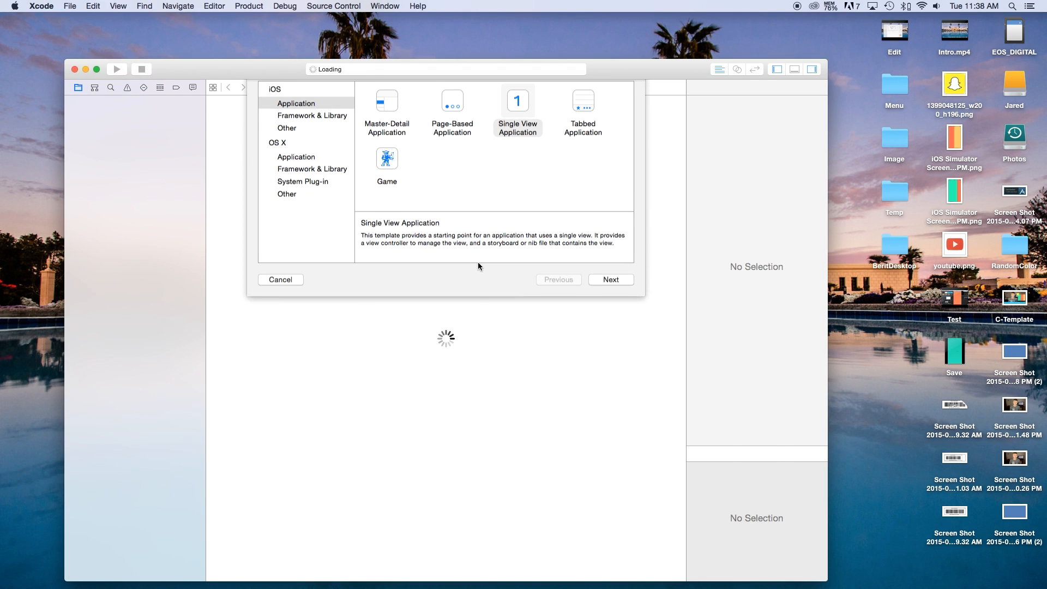
click(616, 297)
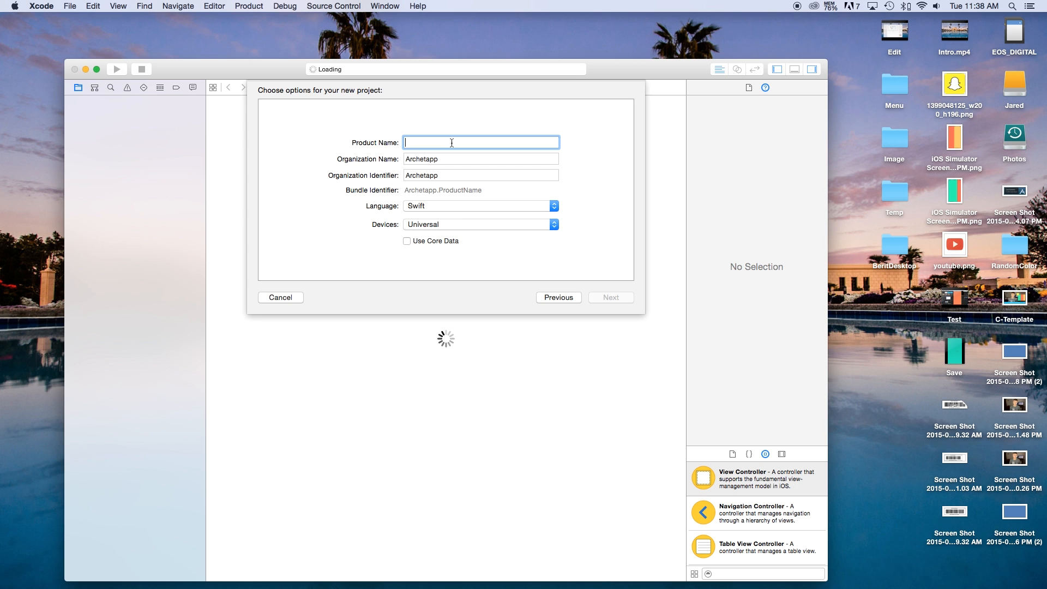
text(RandomCol)
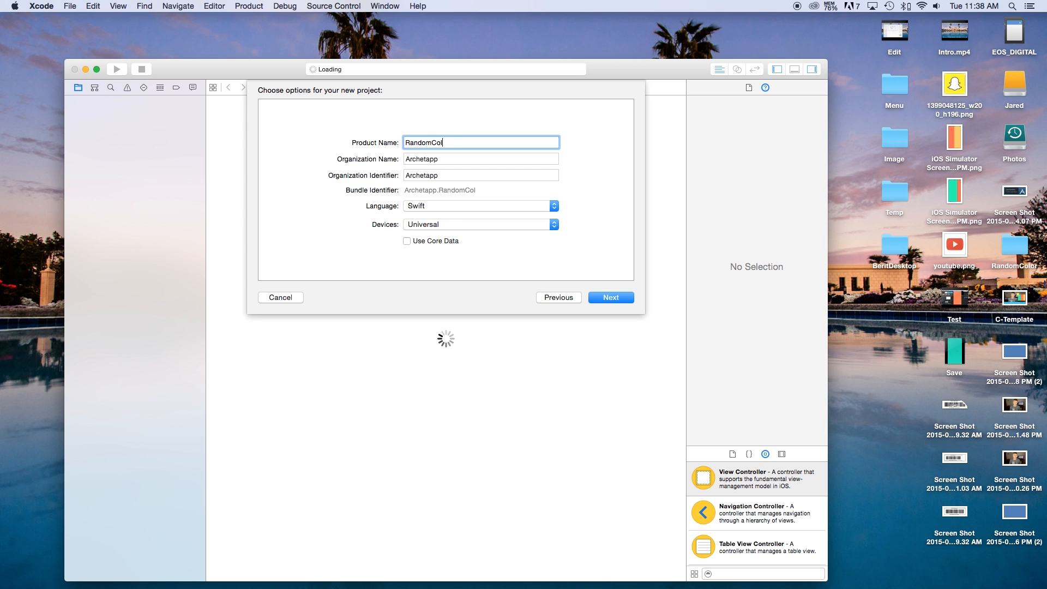
text(oprs)
key(BackSpace)
key(BackSpace)
key(BackSpace)
text(rs)
click(613, 299)
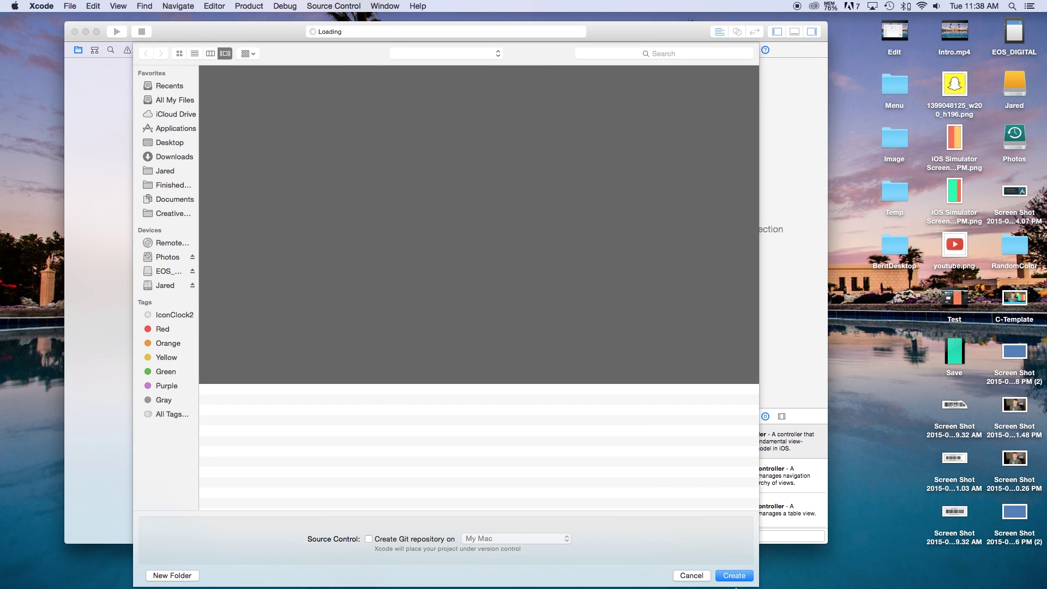
click(738, 577)
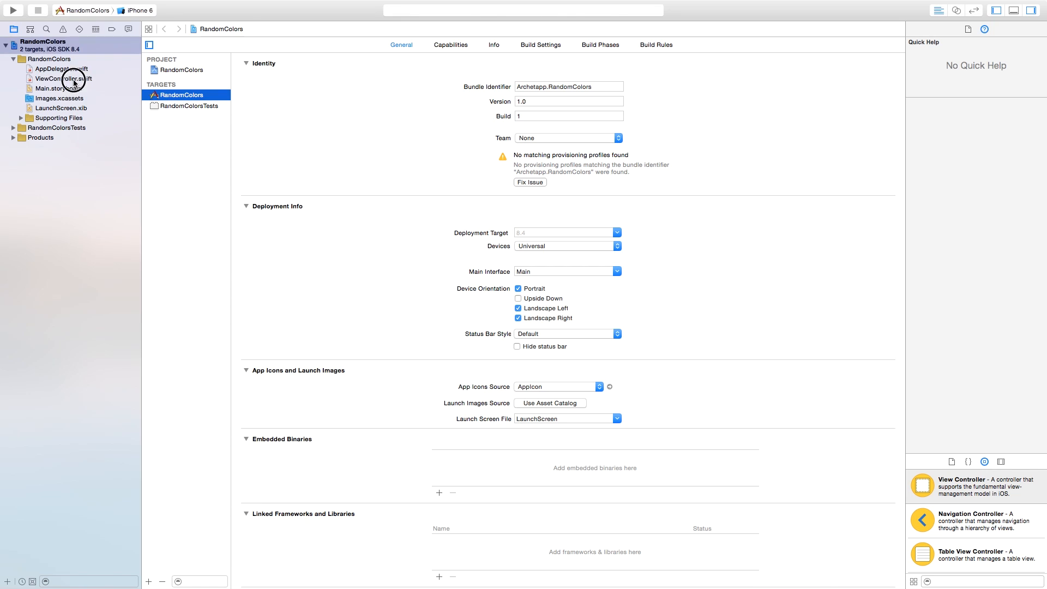
Step: Drag a Button from the Object Library onto the centre of the storyboard's view controller
click(71, 78)
click(62, 46)
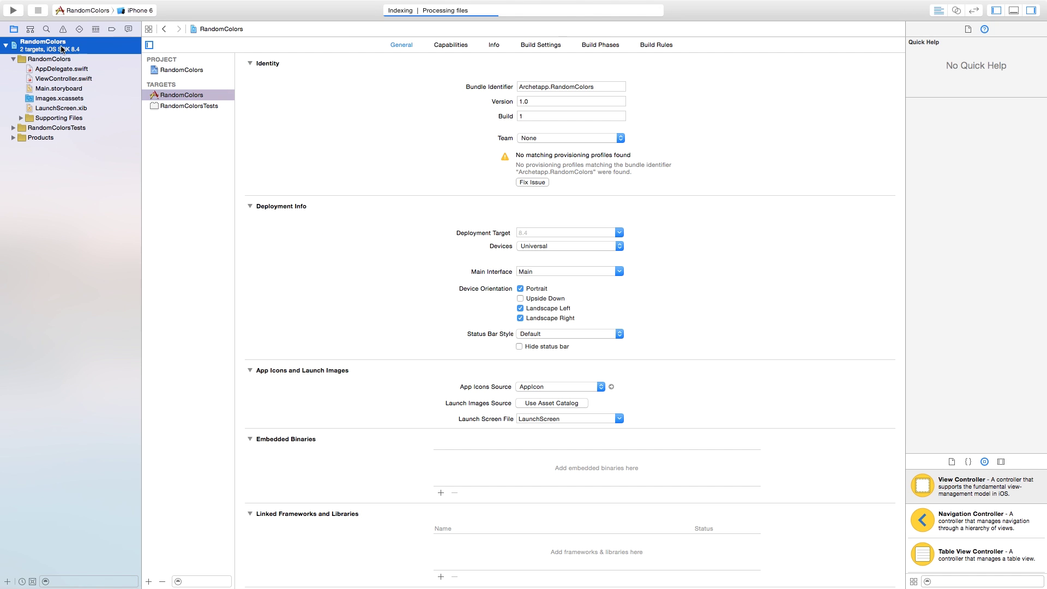
click(64, 88)
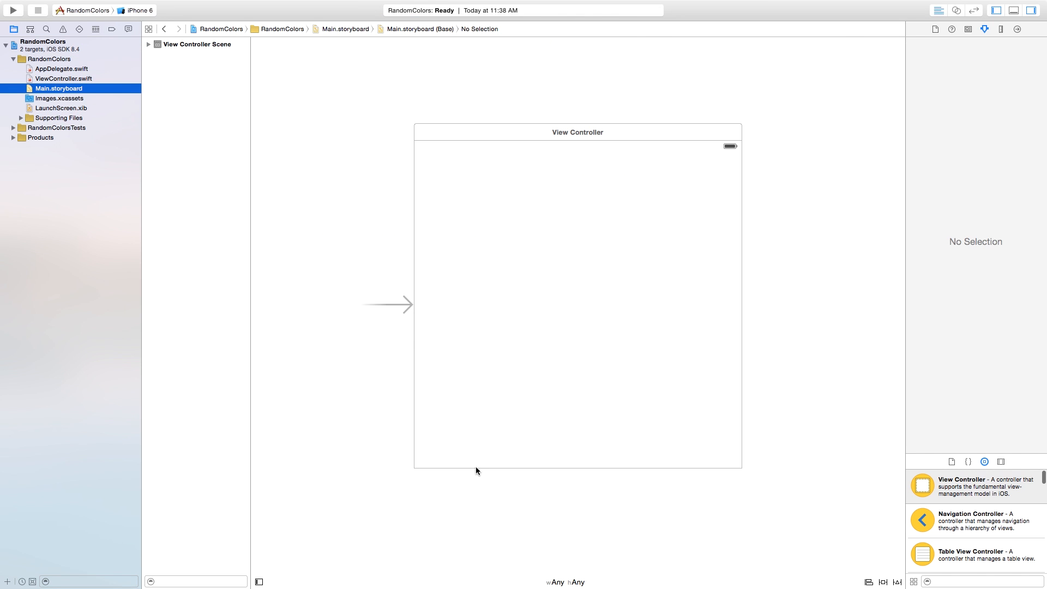
scroll(924, 498, down, 5)
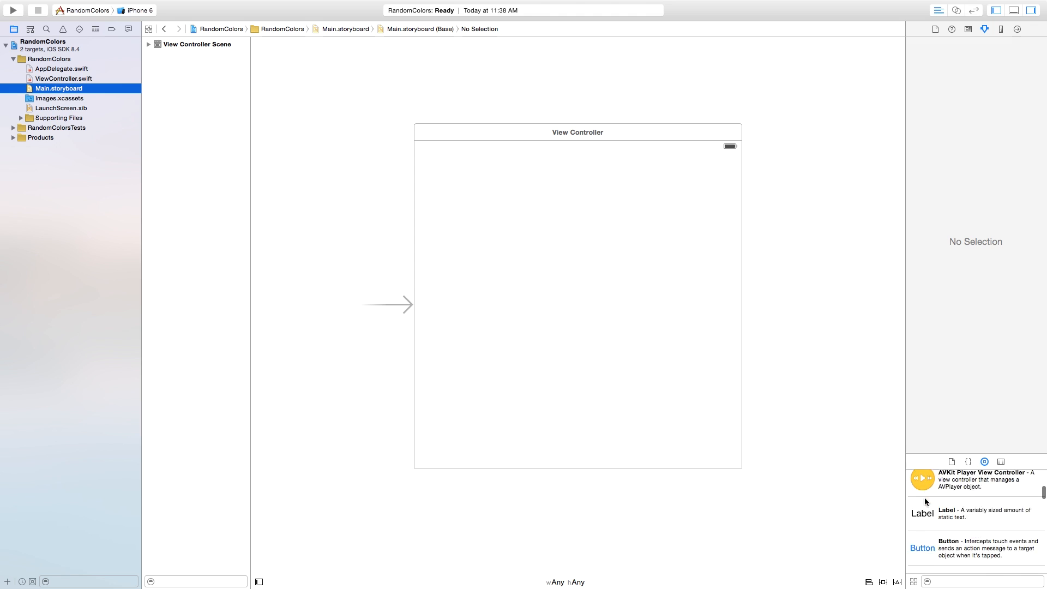
scroll(925, 498, down, 1)
mouse_move(923, 513)
mouse_down()
mouse_move(634, 262)
mouse_move(579, 302)
mouse_up()
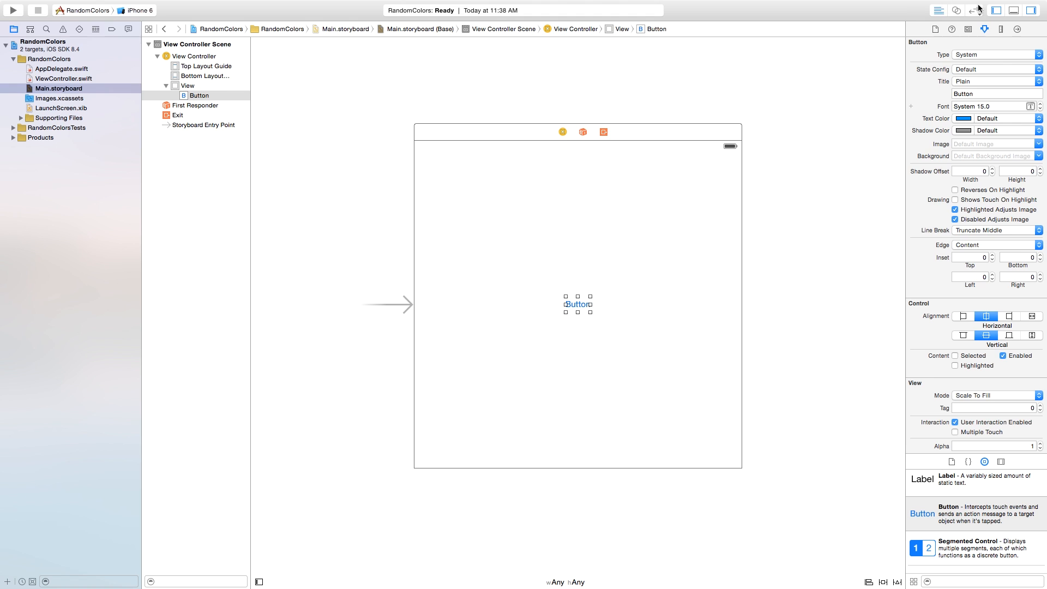
Step: With the Assistant Editor shown, Control-drag the button into the code as outlet Btn
click(957, 10)
drag(420, 304, 656, 174)
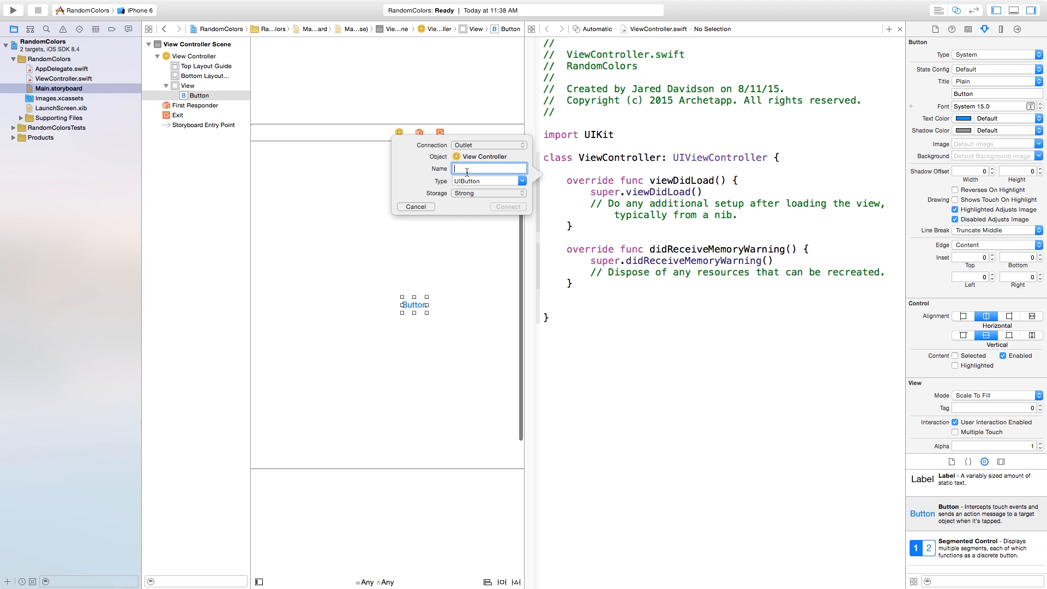
text(Btn)
key(Return)
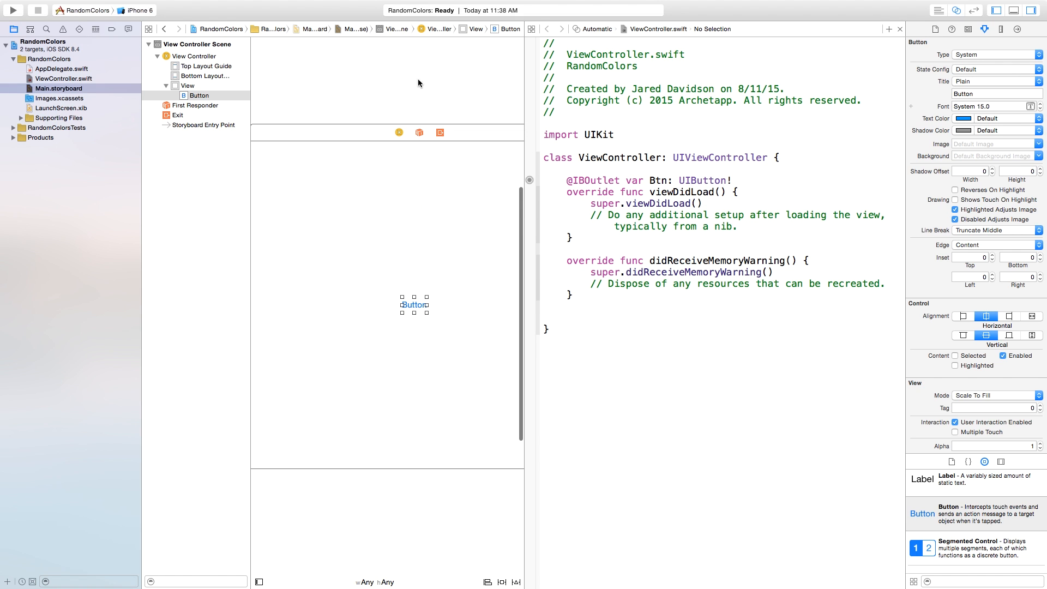
Step: Control-drag the button again and connect it as an Action named BtnAction
drag(414, 305, 603, 304)
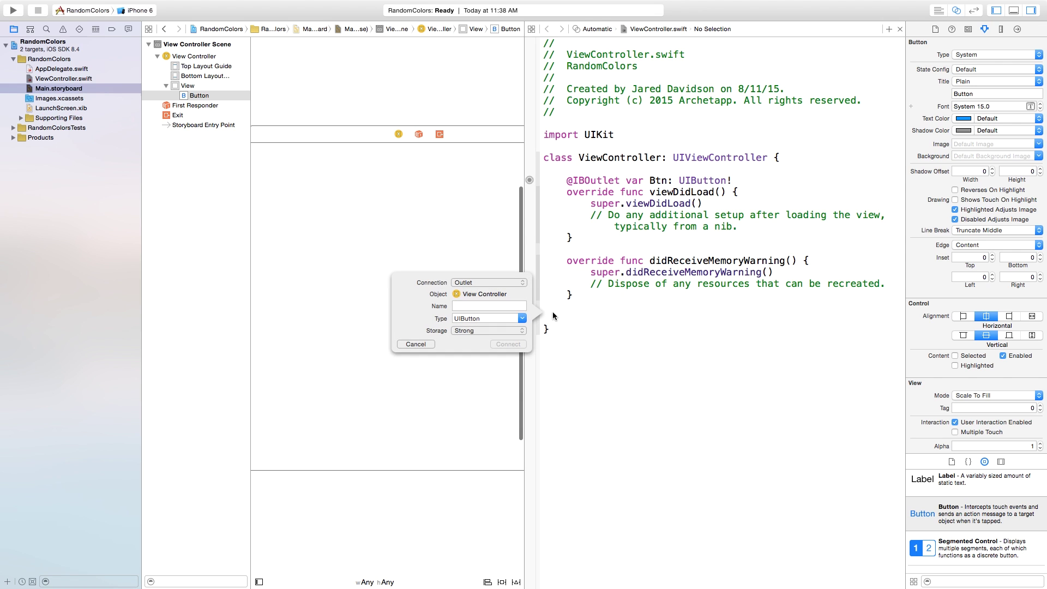
click(488, 283)
click(483, 294)
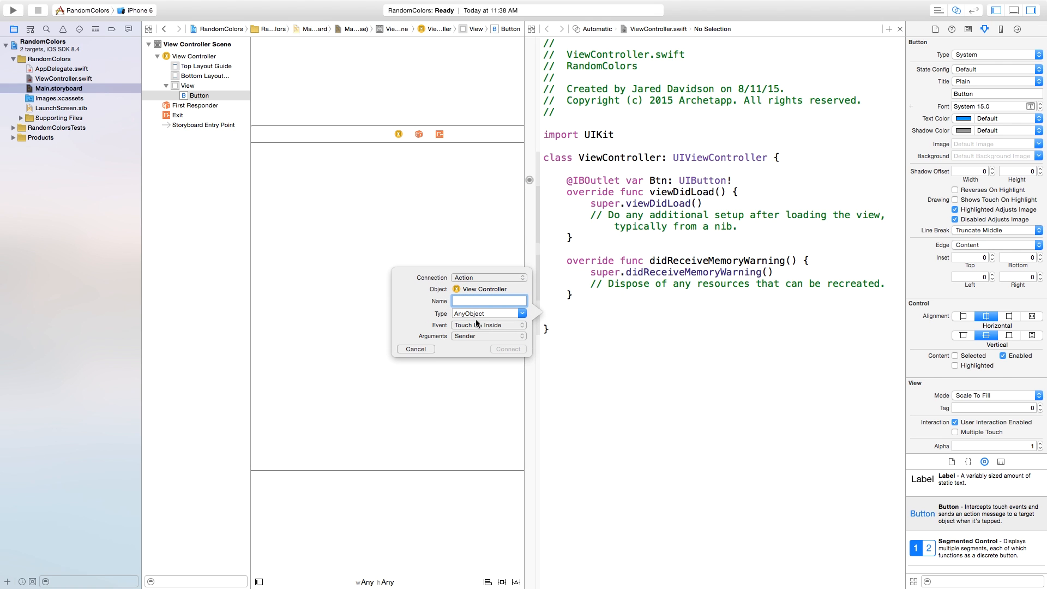
text(BtnAction)
click(515, 352)
Step: Write self.view.backgroundColor = UIColor(red:green:blue:alpha:) with placeholders inside BtnAction, leaving blank lines above
click(852, 319)
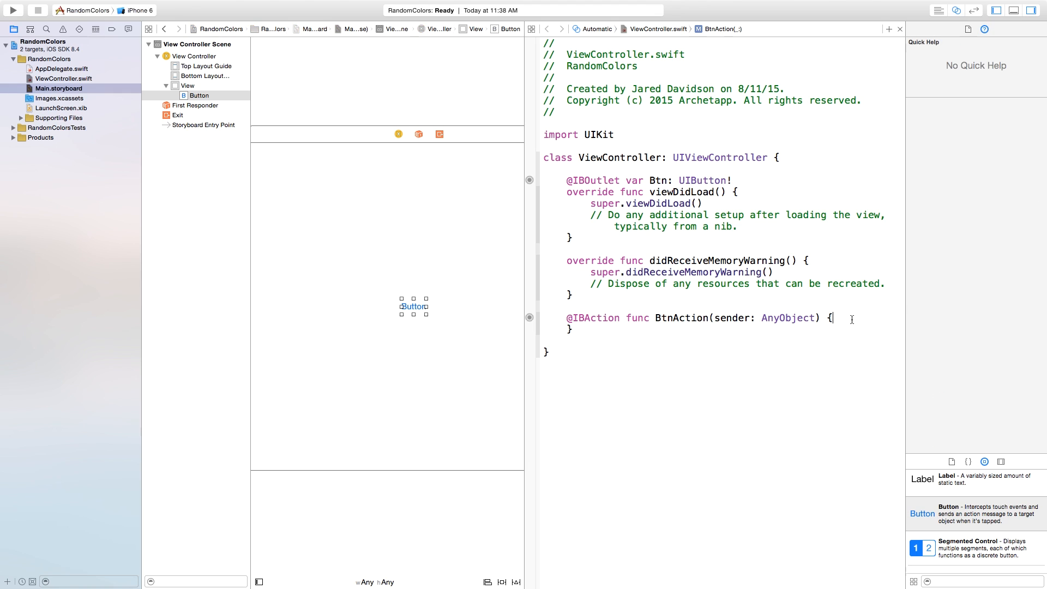
key(Return)
key(Return)
key(Return)
key(Return)
key(Return)
click(717, 341)
text(self.view.)
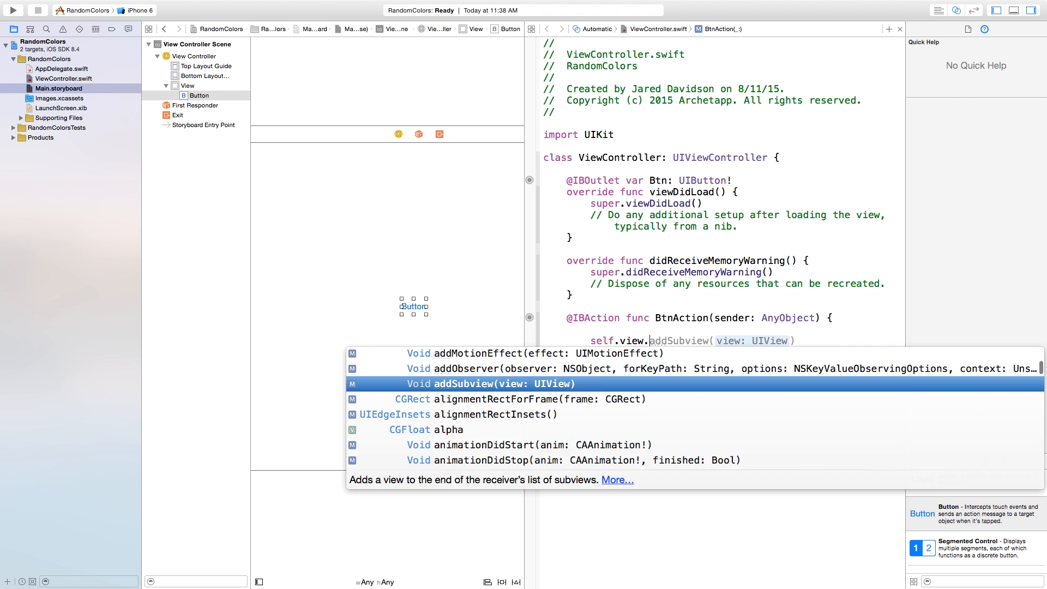
text(ba)
key(Return)
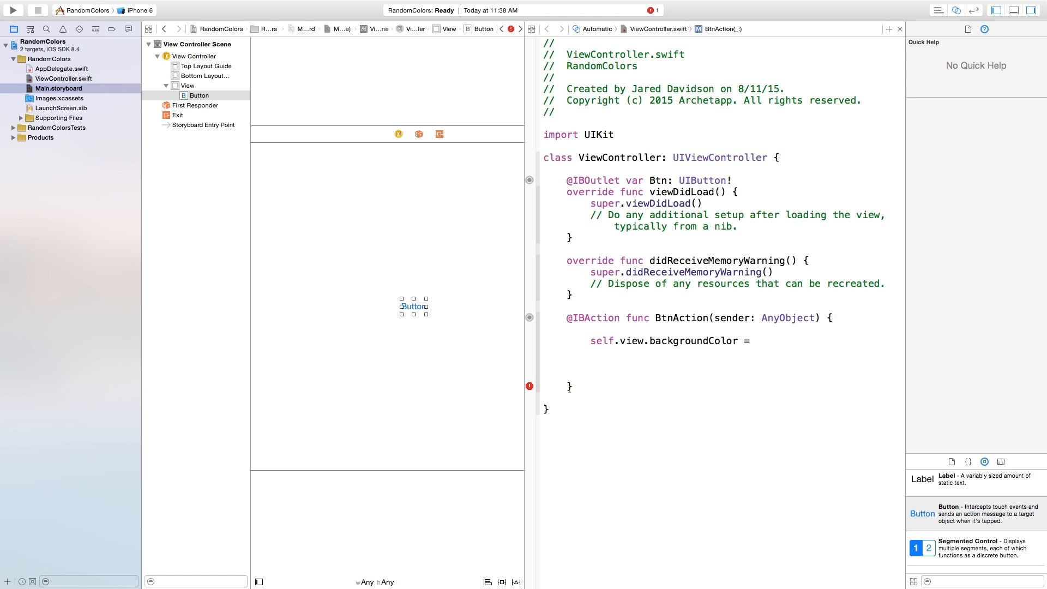
text(UIColor()
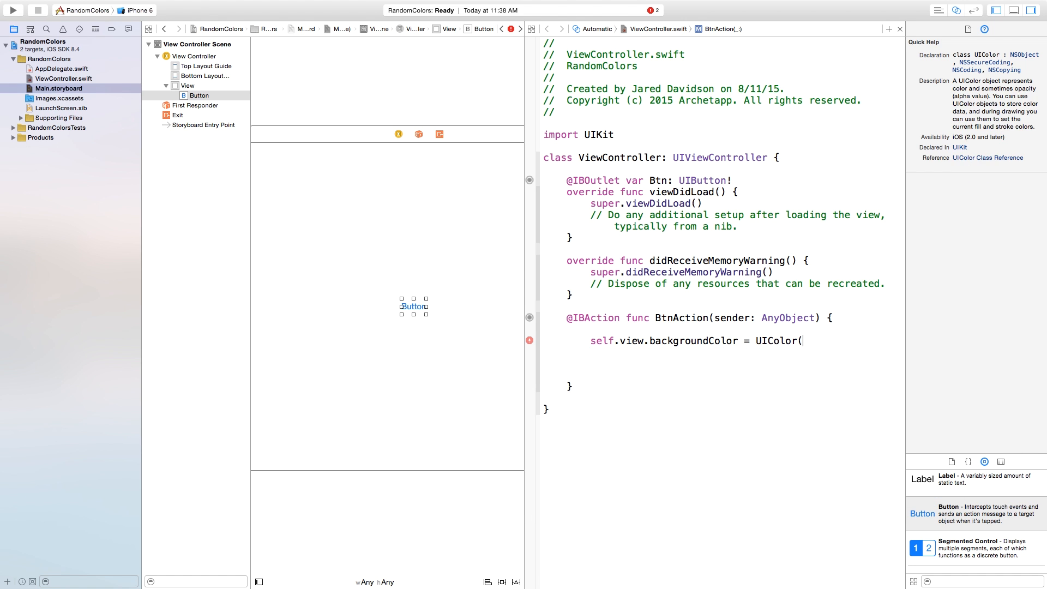
key(Down)
key(Down)
key(Down)
key(Down)
key(Down)
key(Down)
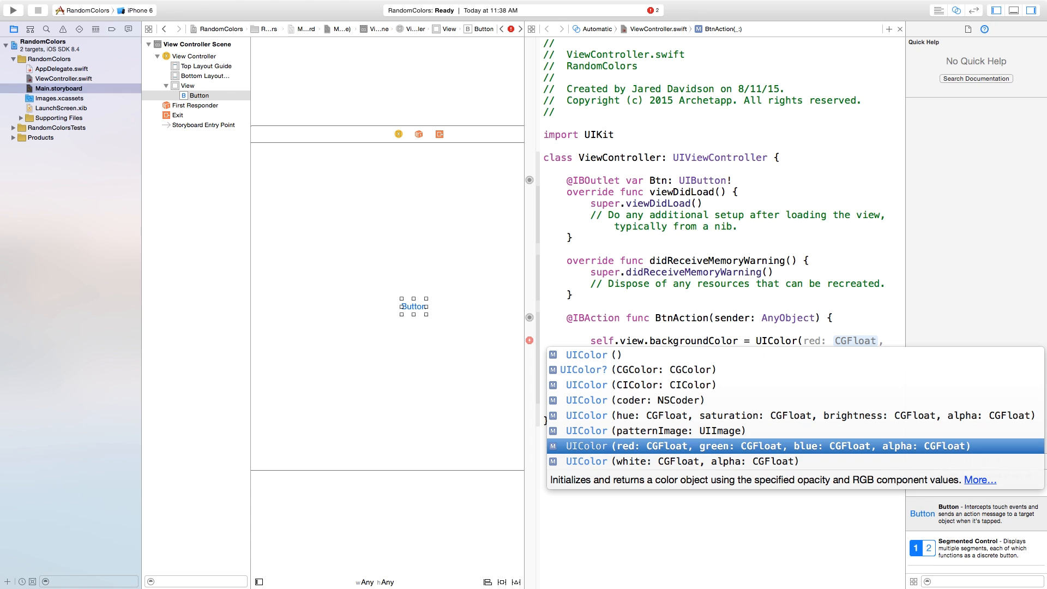
key(Return)
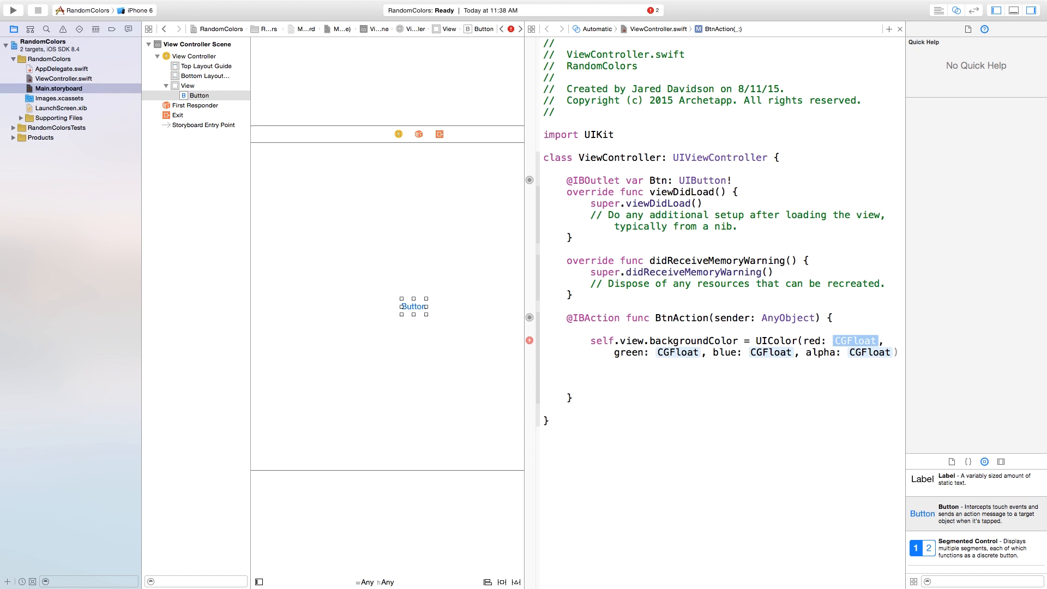
click(860, 316)
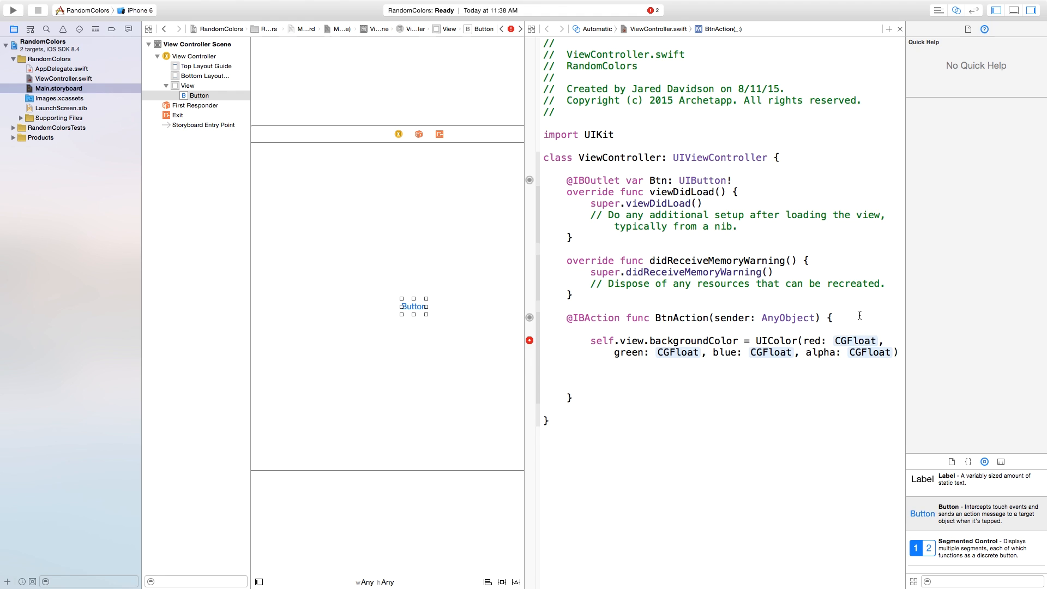
key(Return)
key(Return)
key(Return)
key(Return)
key(Return)
key(Return)
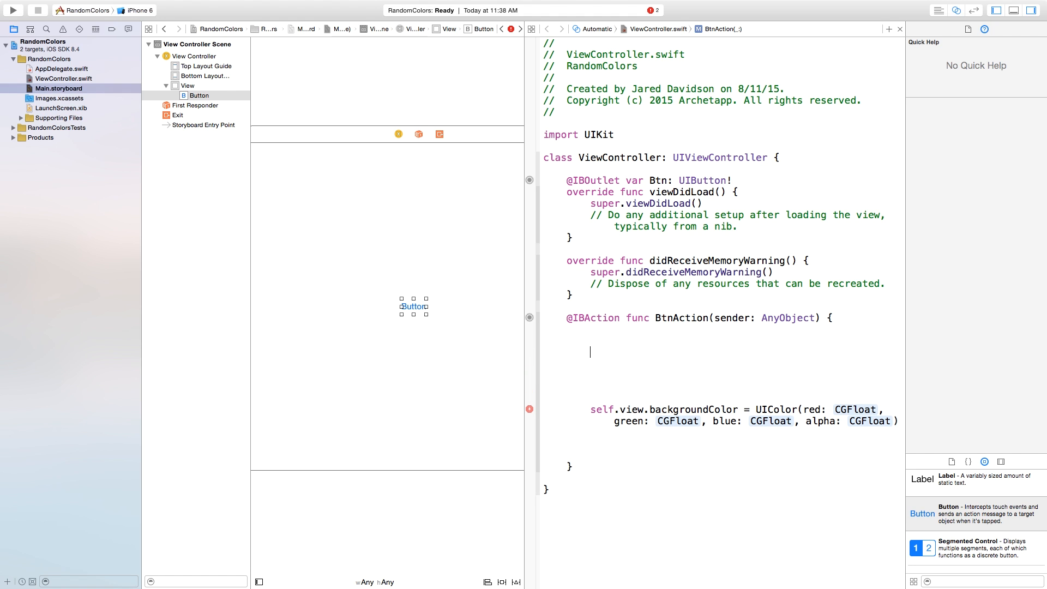
text(var red)
text(Value = C)
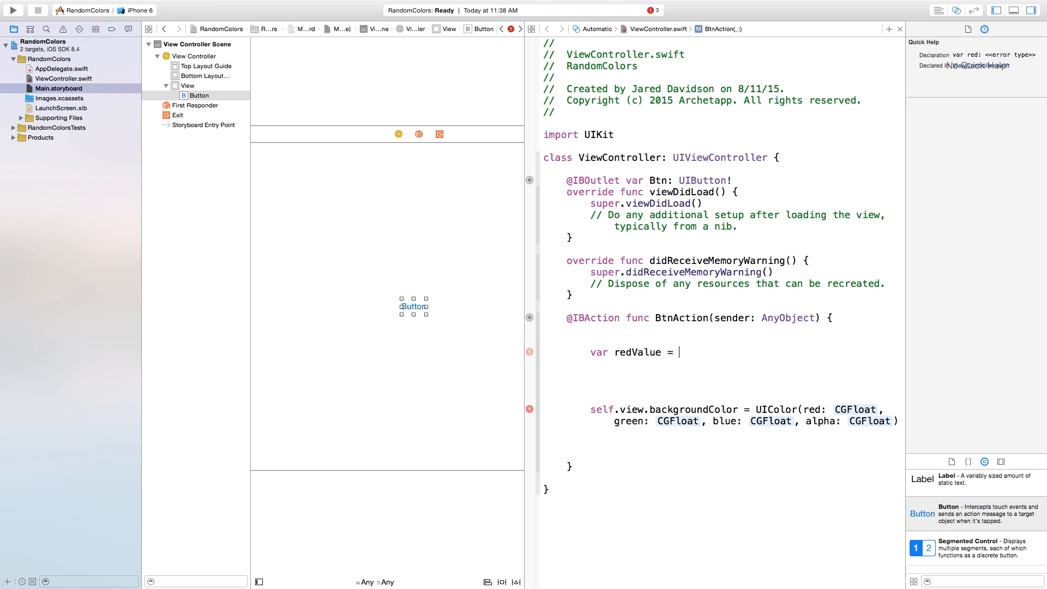
text(GFlo)
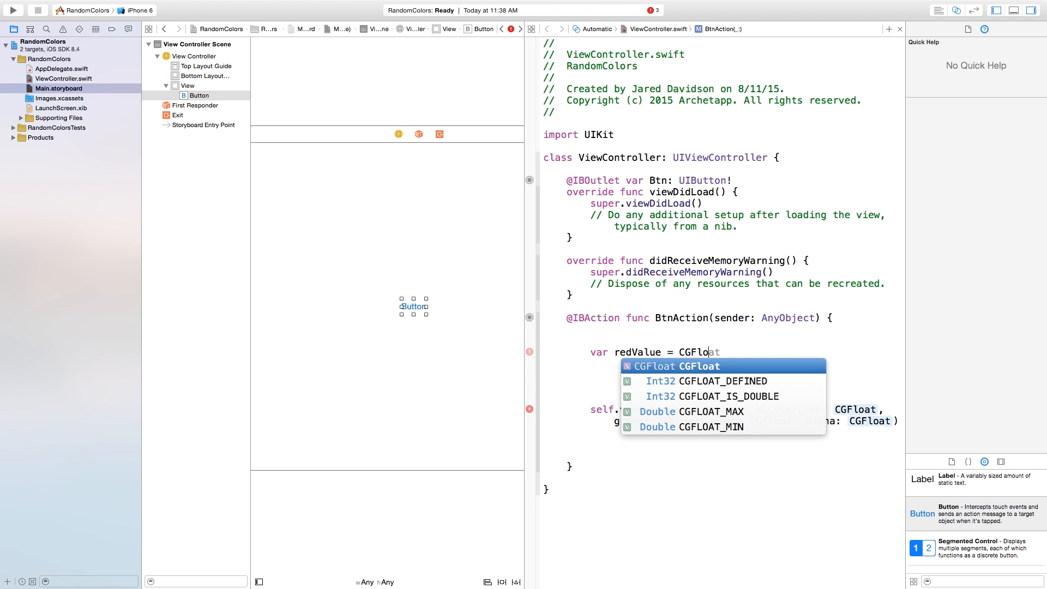
Step: Declare var redValue = CGFloat(drand48()) above the colour line
key(Return)
text(()
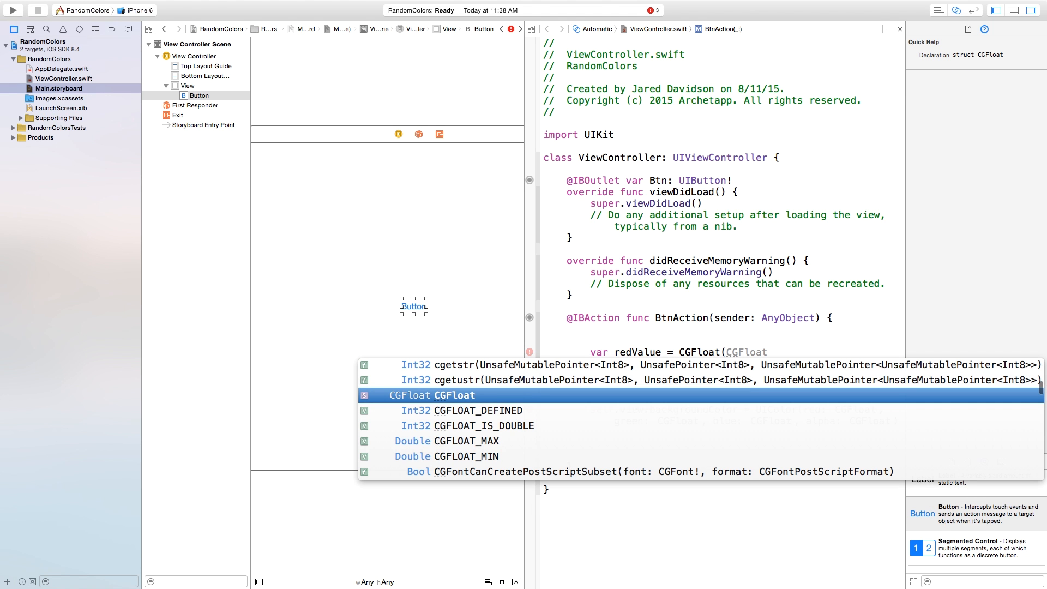
key(BackSpace)
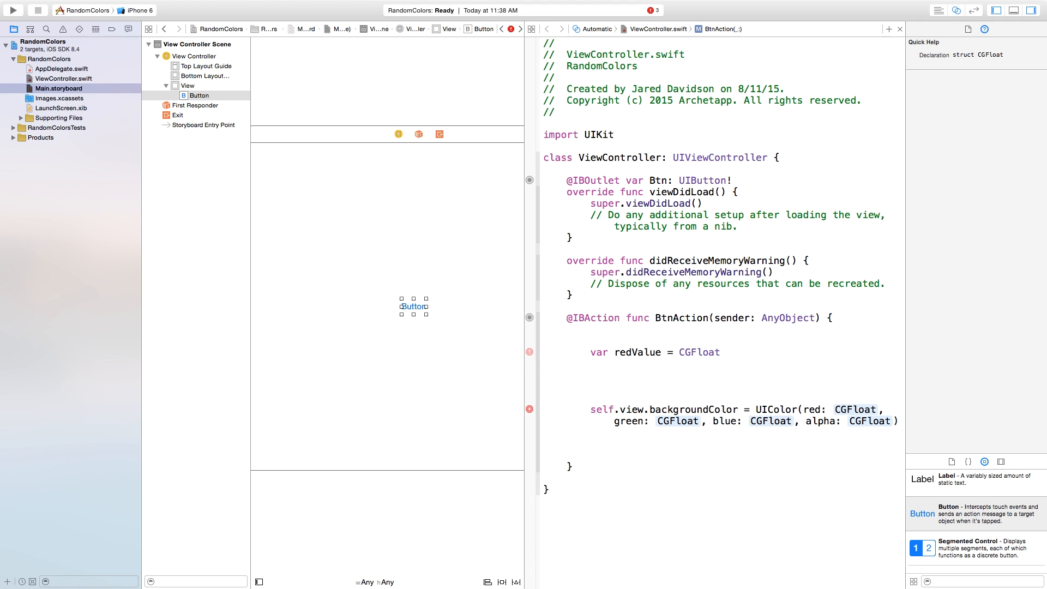
text((dra)
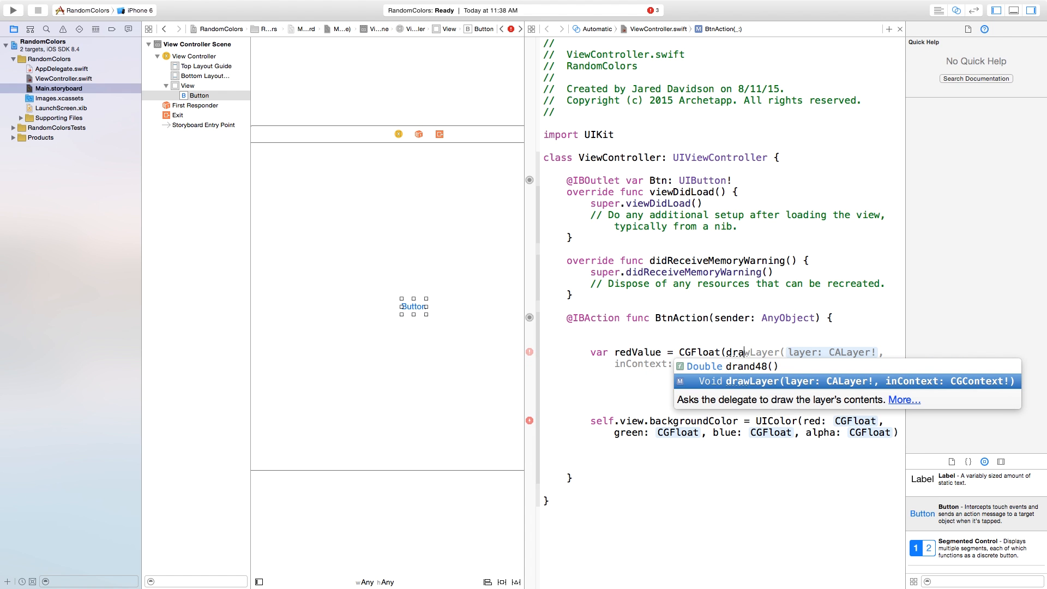
text(nd)
key(Return)
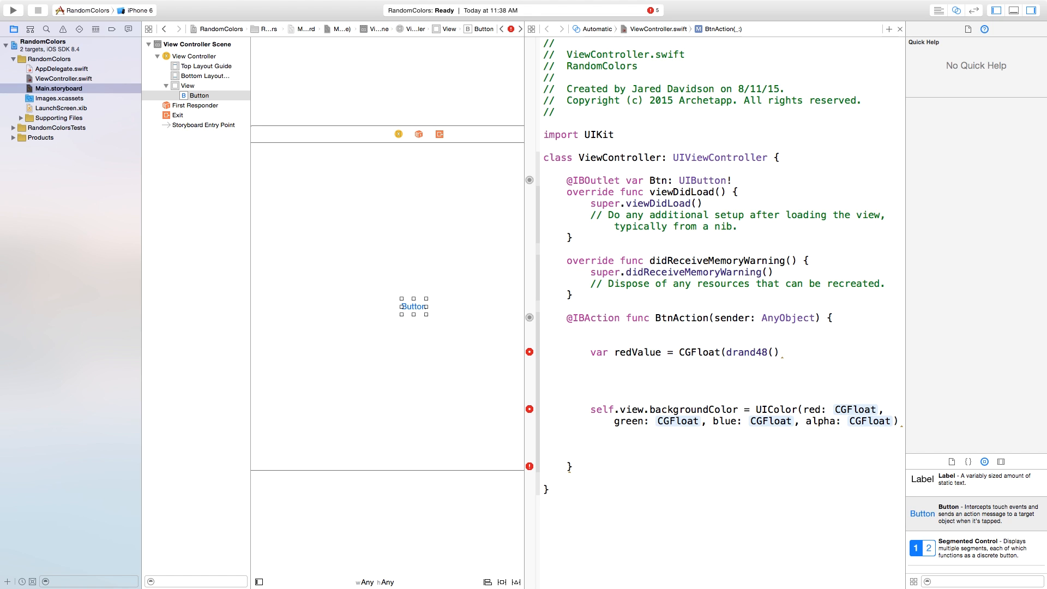
text())
Step: Declare greenValue and blueValue the same way, each as CGFloat(drand48())
key(Return)
text(var gre)
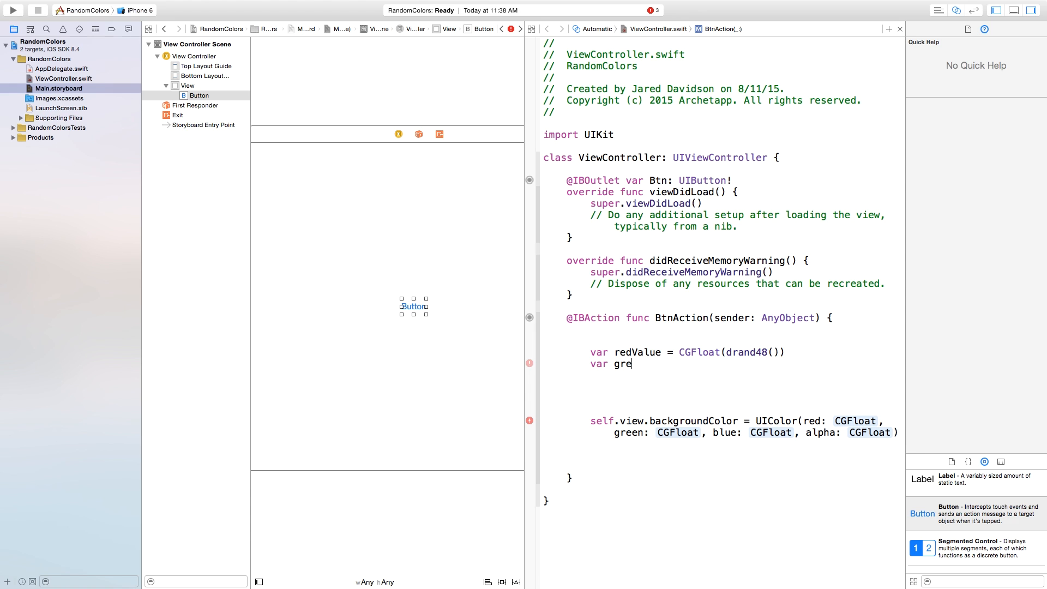
text(enValue)
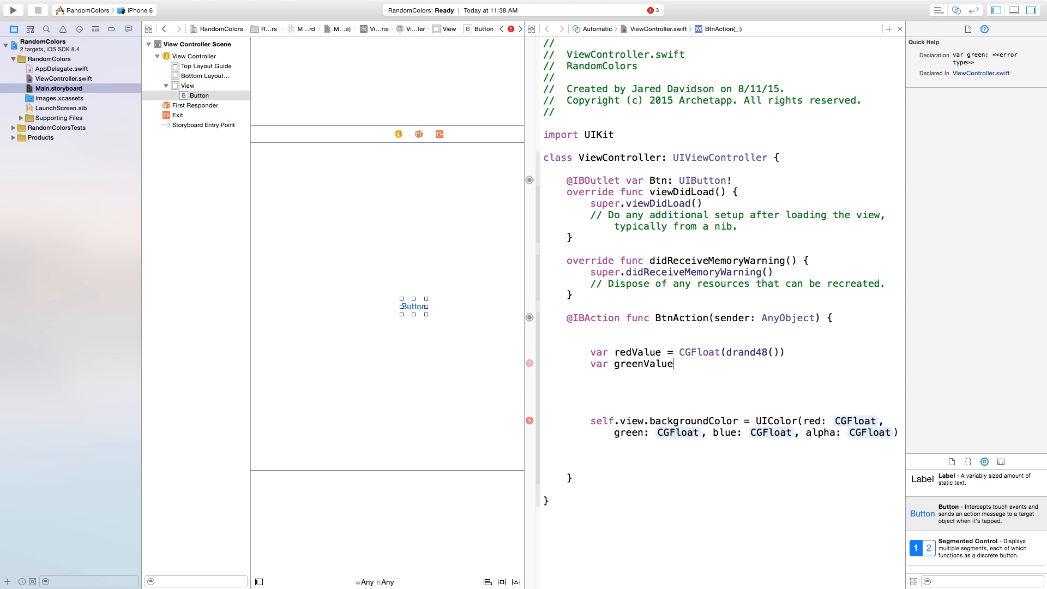
text( = CGF)
key(Return)
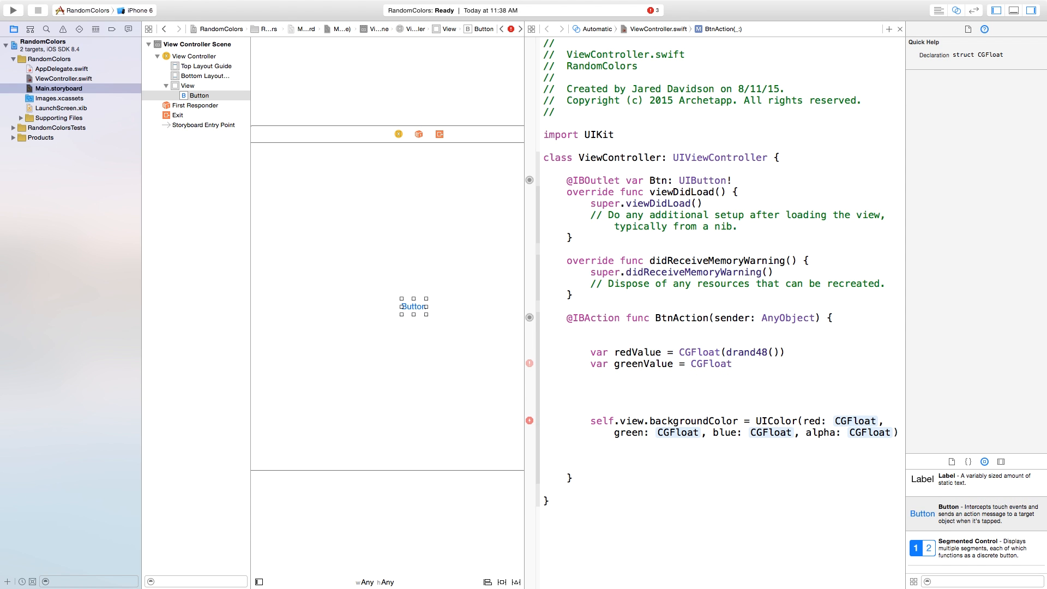
text((dr)
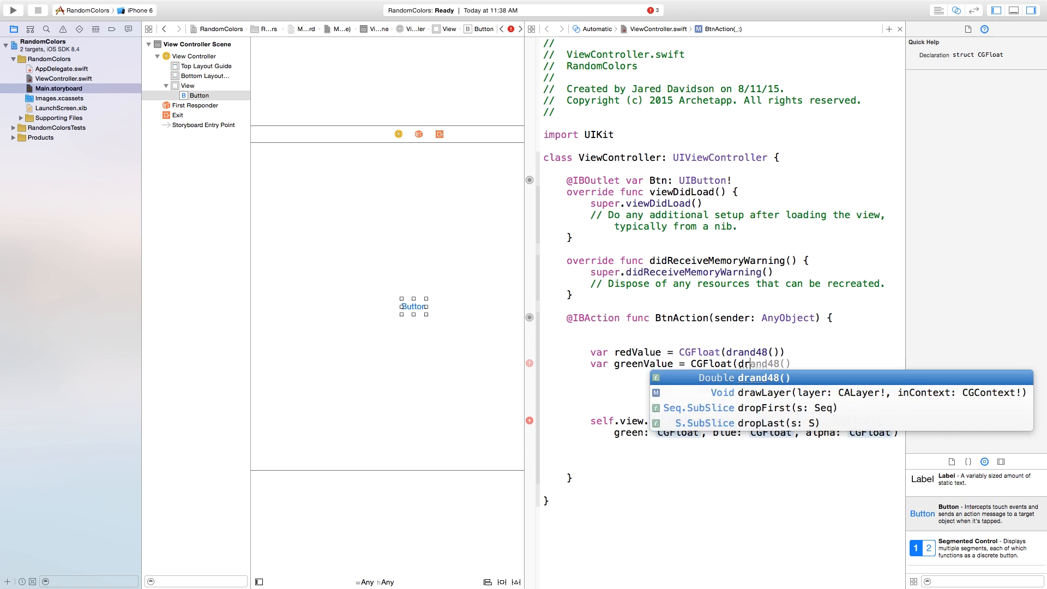
text(and)
key(Return)
text())
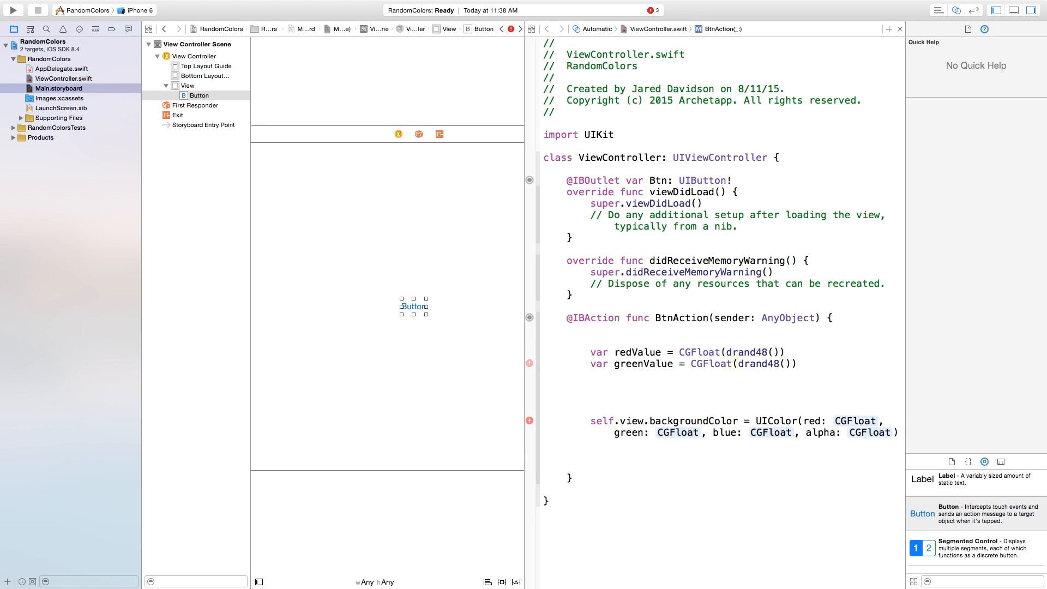
key(Return)
text(ar blueValue =)
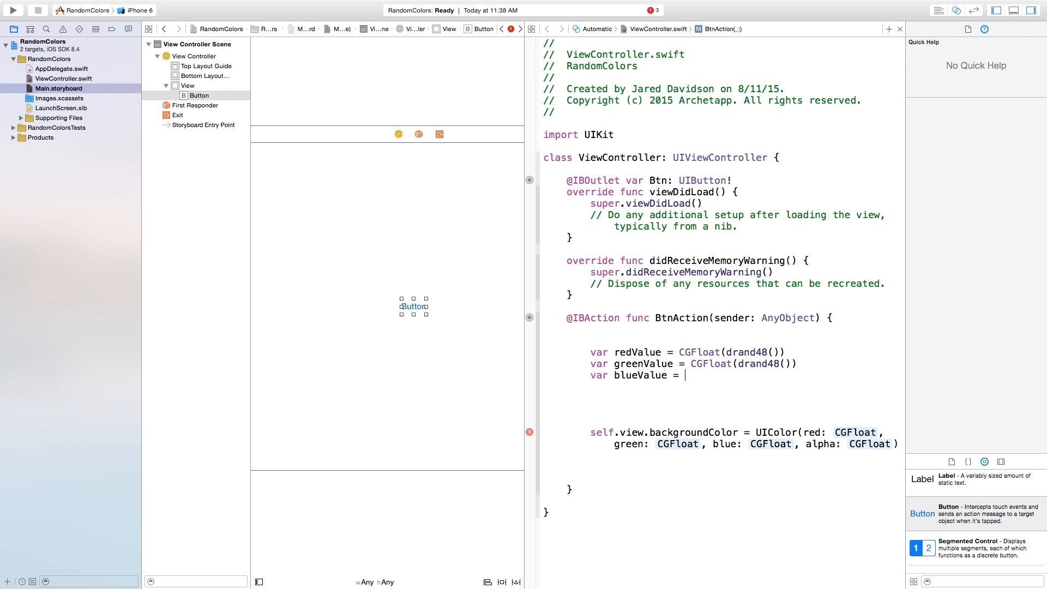
text( G)
key(Return)
text(()
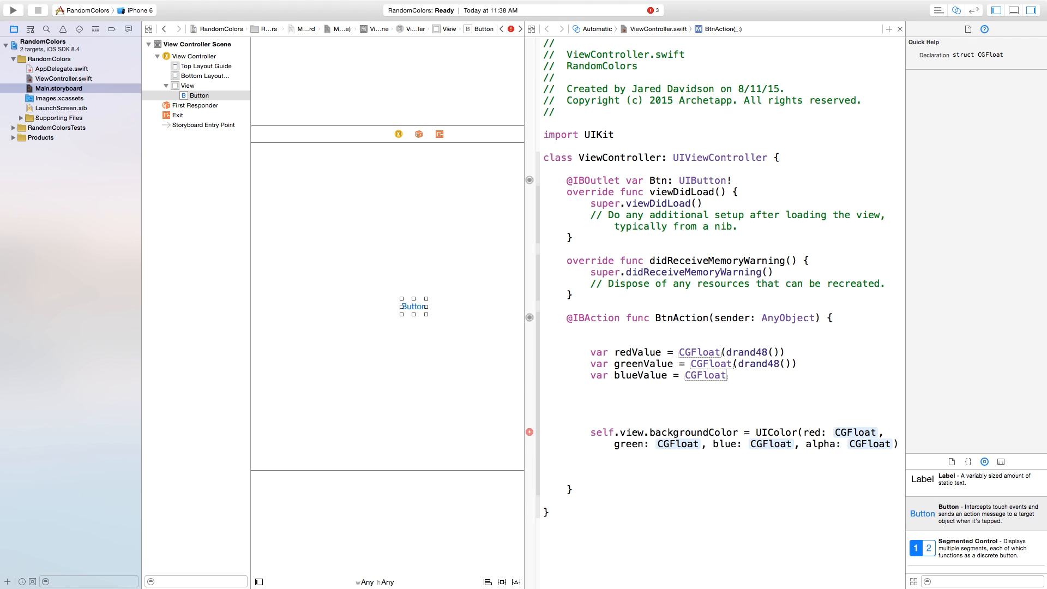
text(dra)
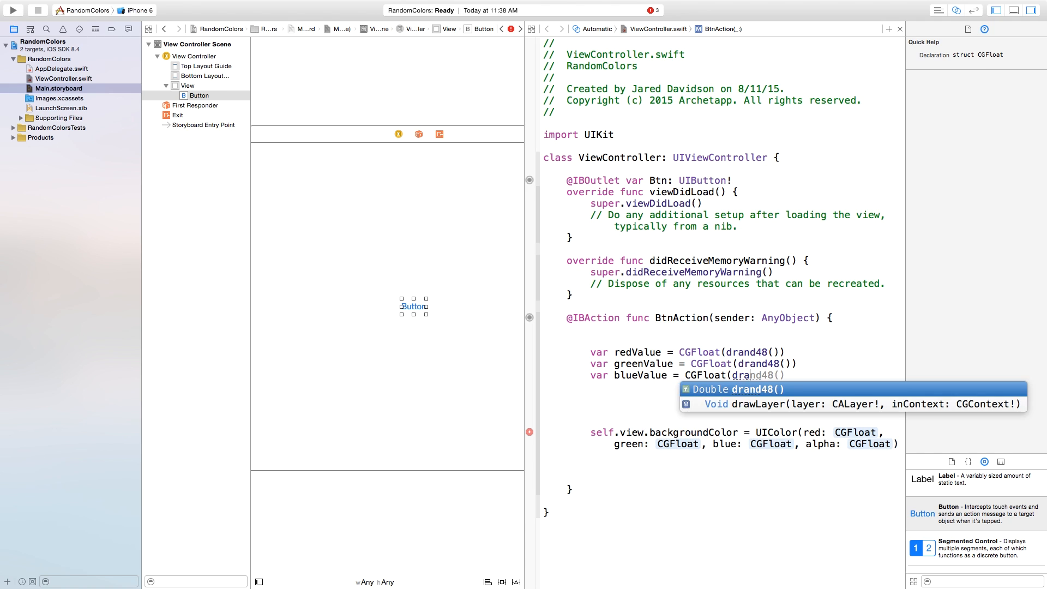
text(nd)
key(Return)
text())
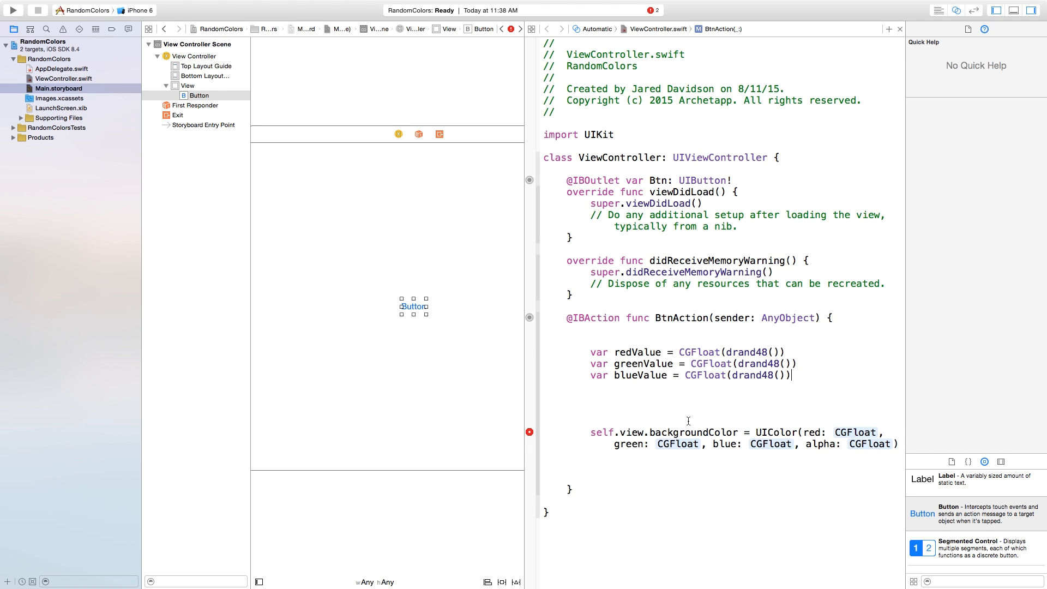
Step: Fill the UIColor arguments with redValue, greenValue, blueValue and alpha 1.0
click(859, 434)
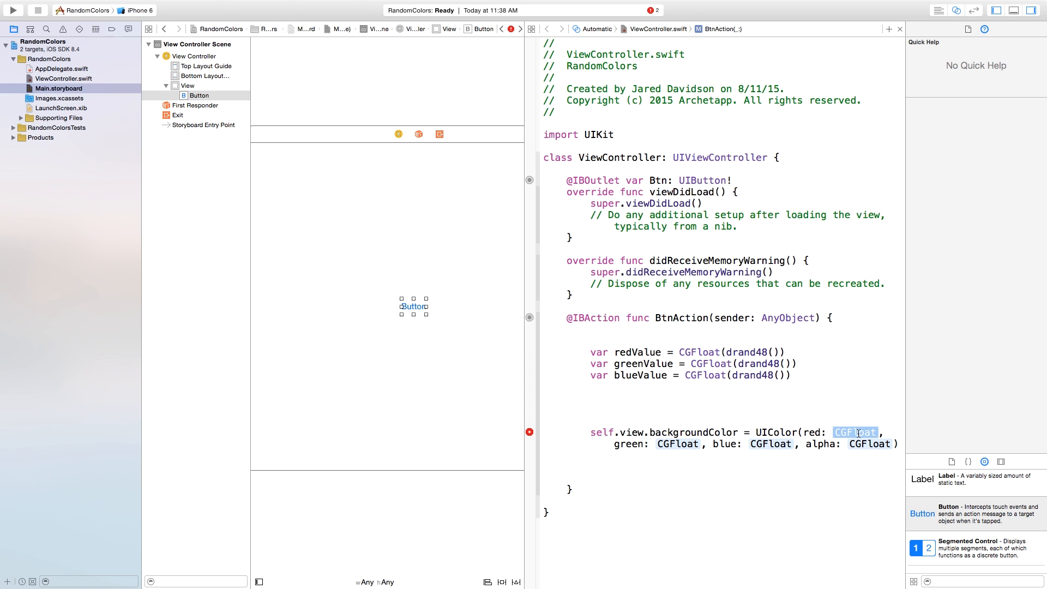
text(re)
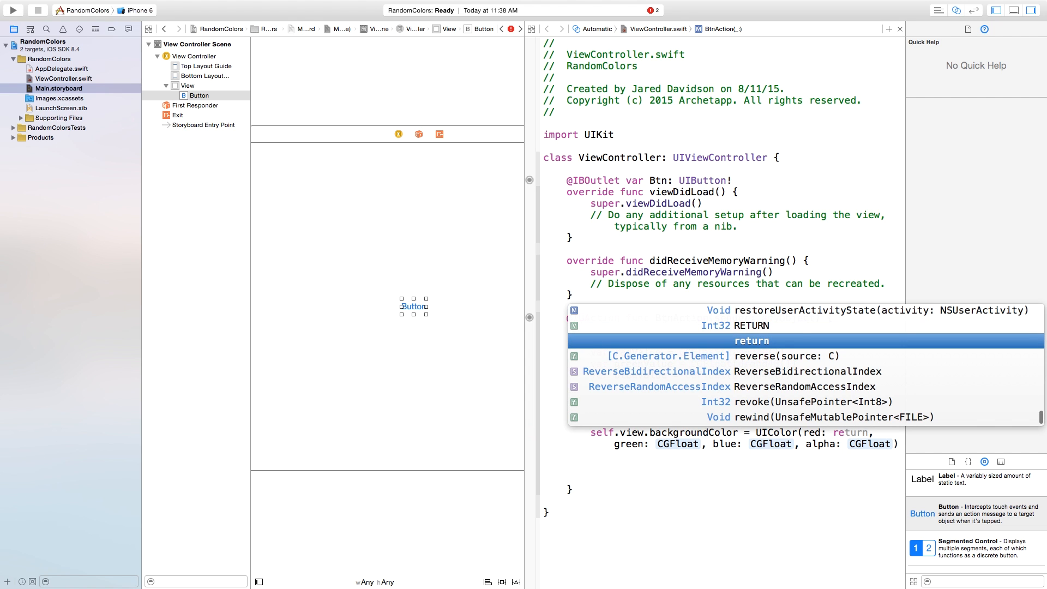
text(d)
key(Return)
key(Tab)
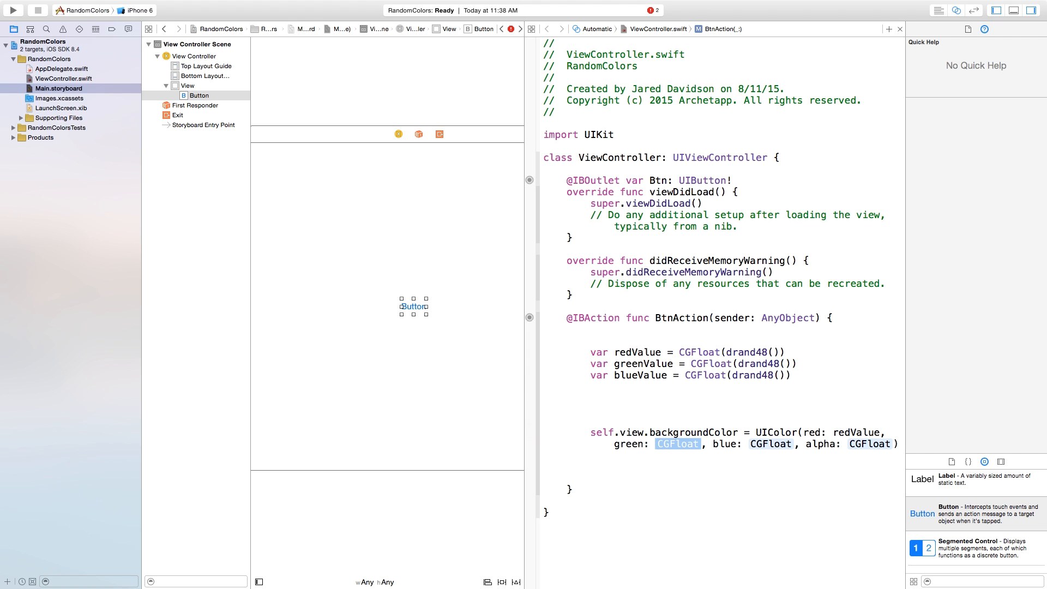
text(gre)
key(Return)
key(Tab)
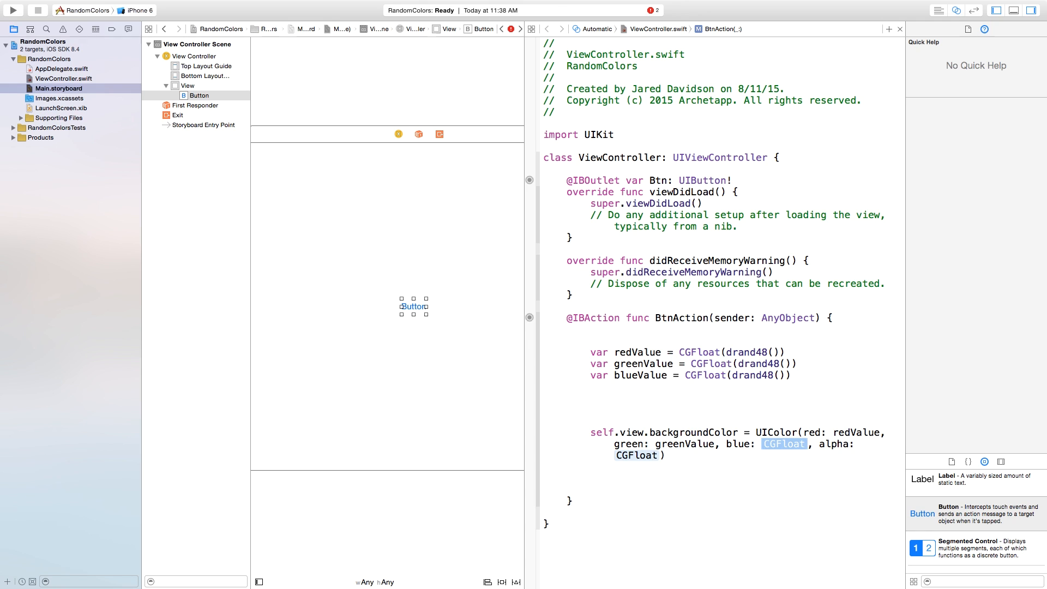
text(bl)
key(Return)
key(Tab)
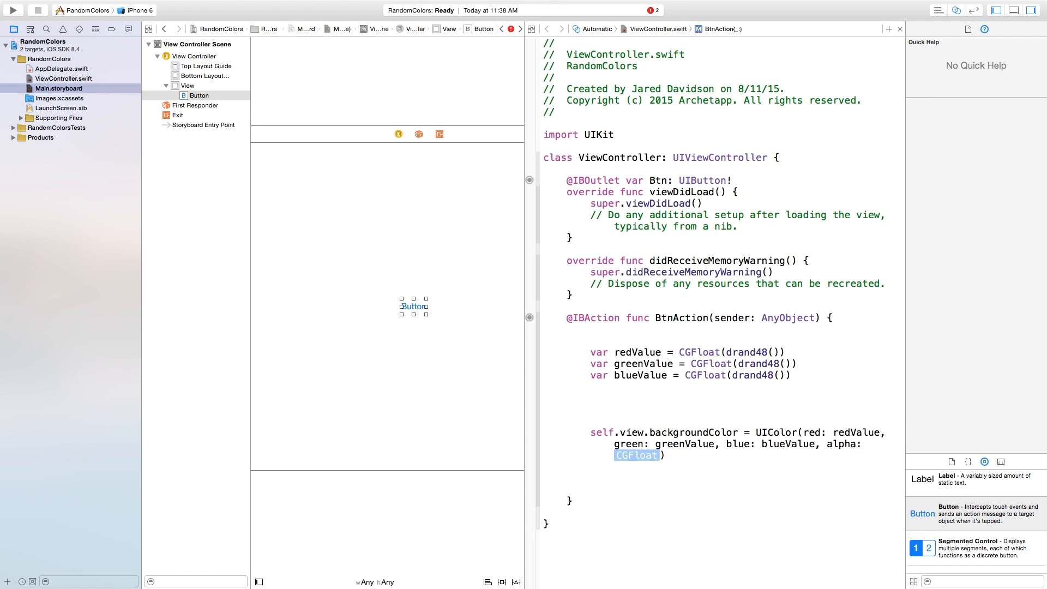
text(1.0)
key(BackSpace)
key(BackSpace)
text(0)
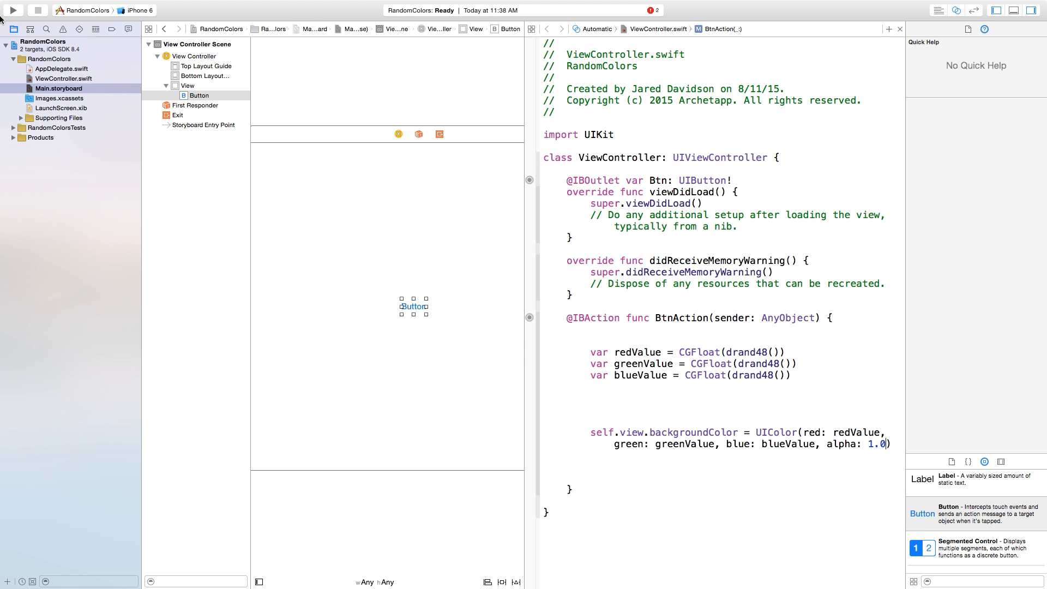
Step: Run the app in the Simulator and tap the button repeatedly to get different random background colours
click(15, 11)
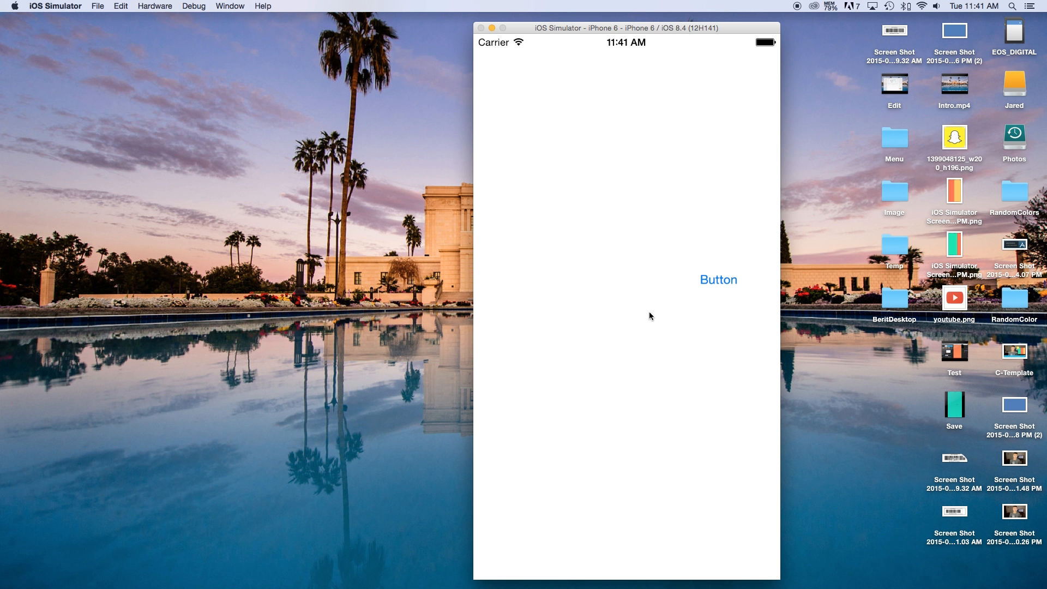
click(727, 285)
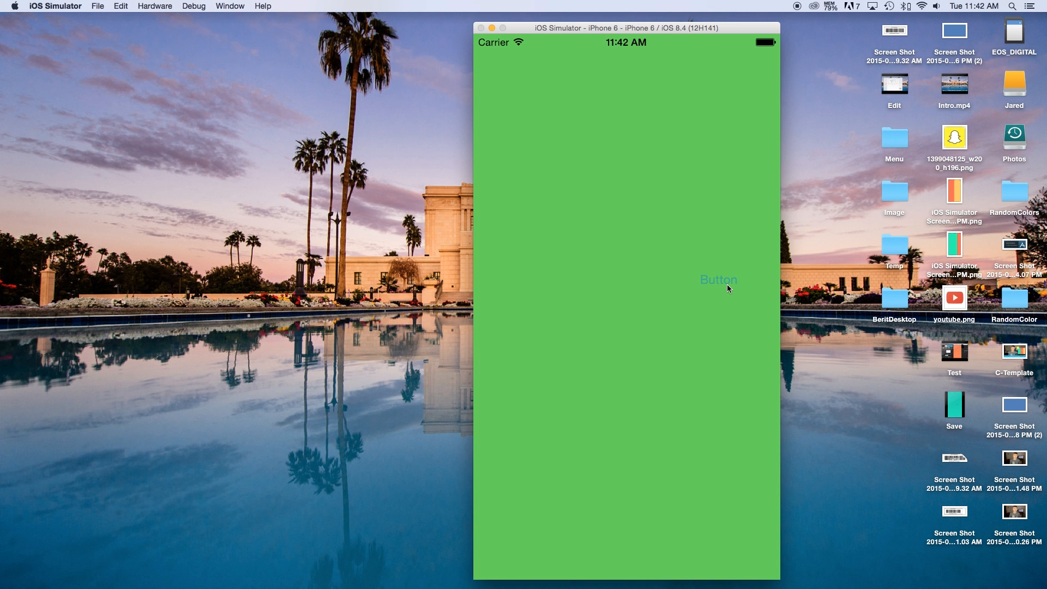
click(729, 284)
click(728, 284)
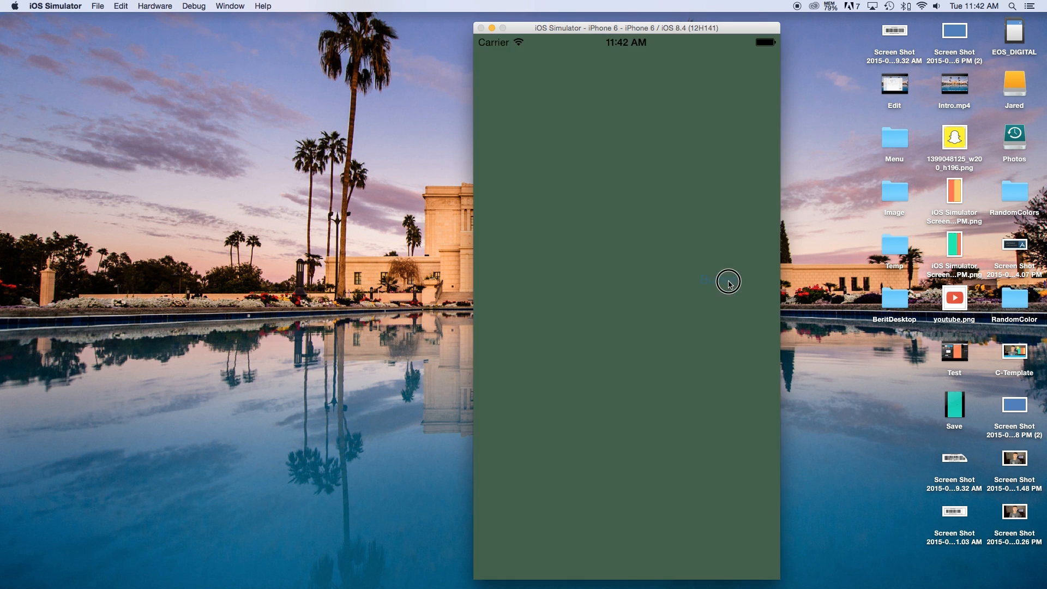
click(730, 283)
click(731, 282)
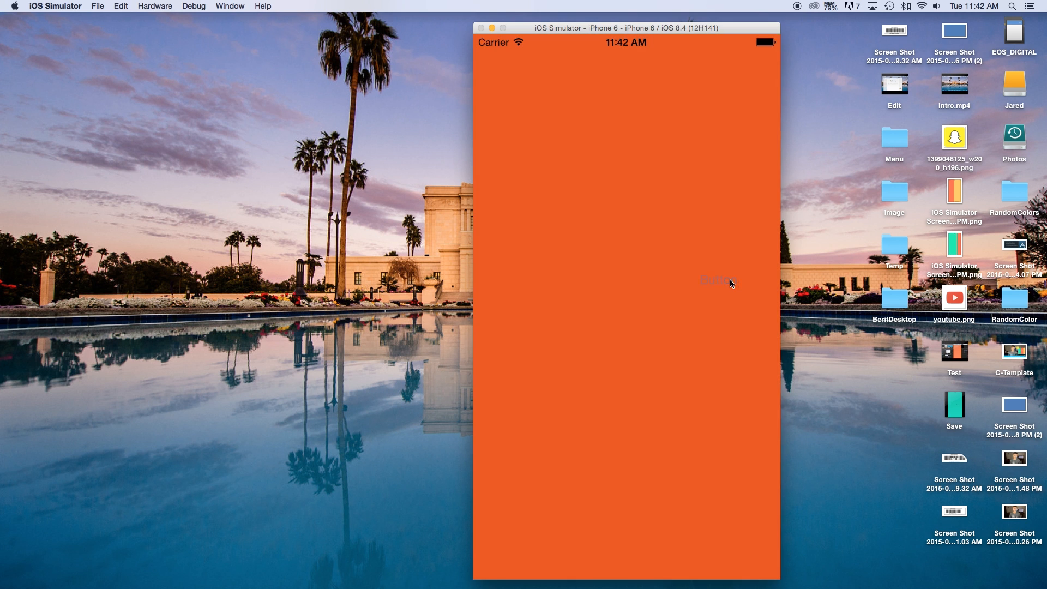
click(730, 282)
click(730, 283)
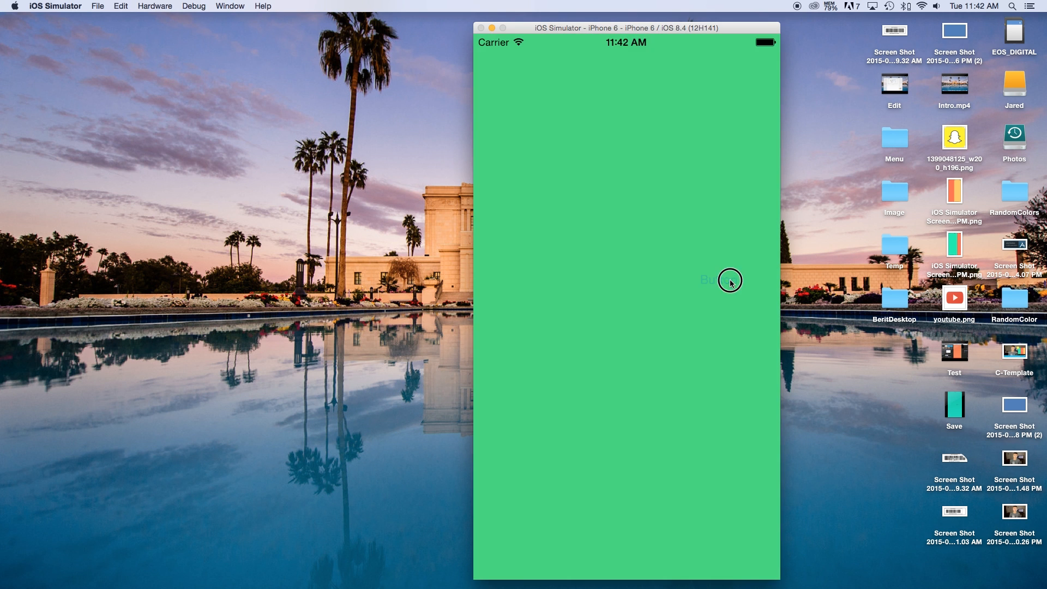
click(730, 283)
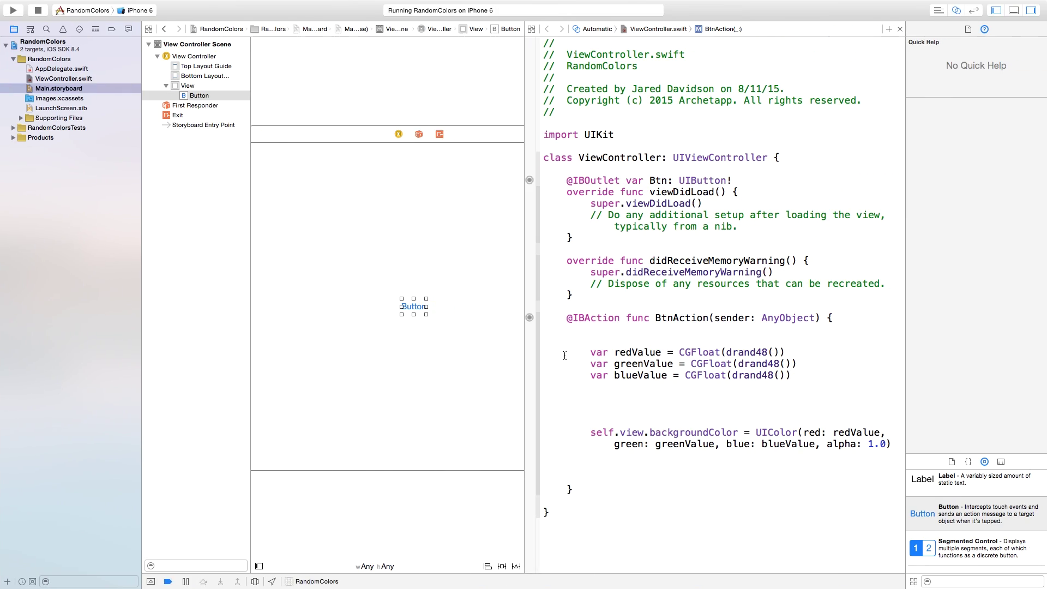
Step: Add an empty func randomColor(){ } declaration below BtnAction
drag(585, 346, 884, 452)
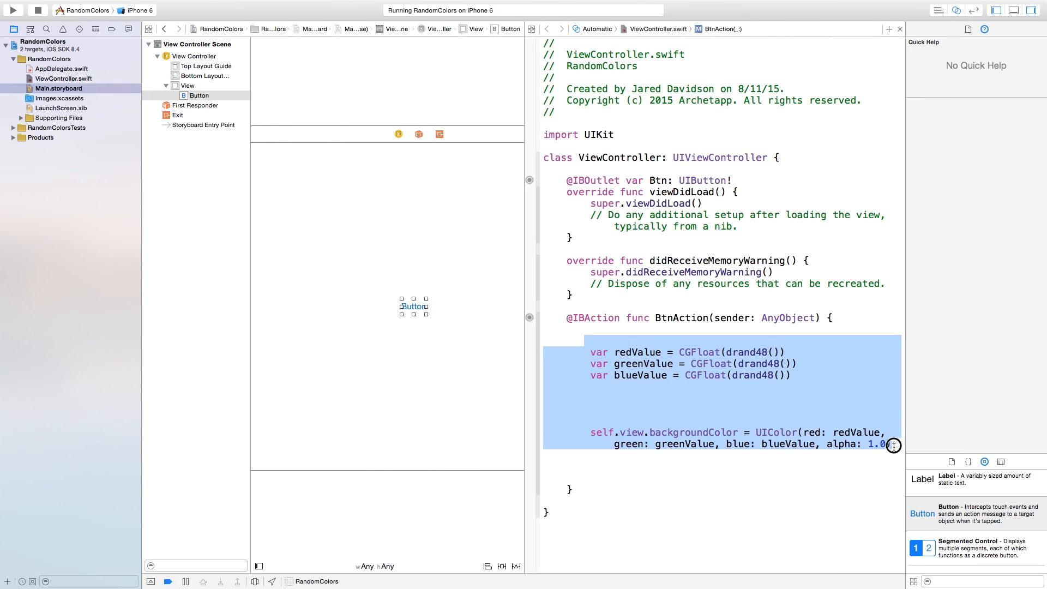
click(706, 476)
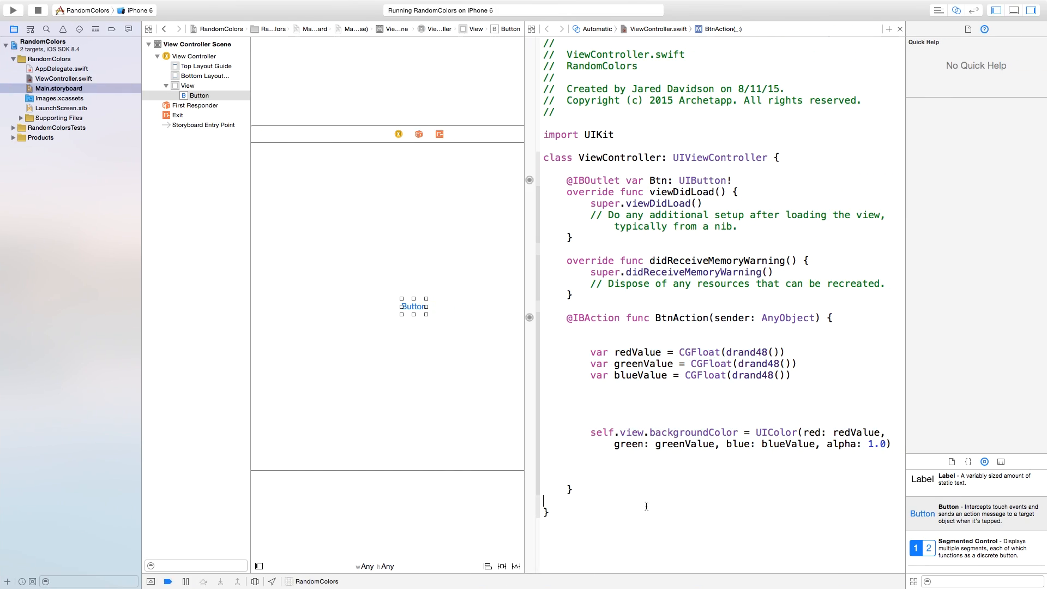
key(Return)
key(Return)
key(Return)
text(func)
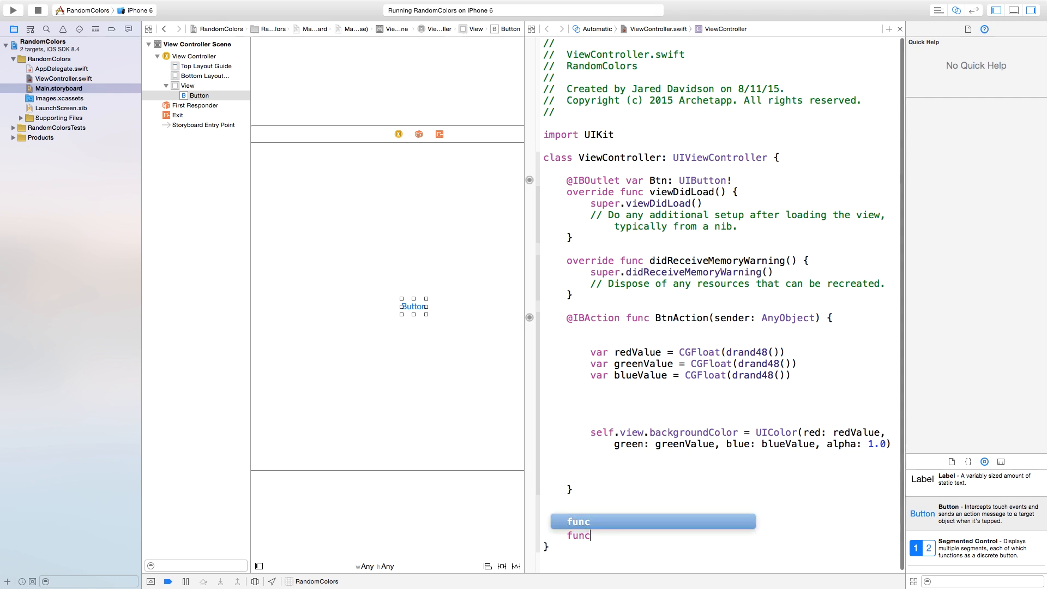
text( randomColor)
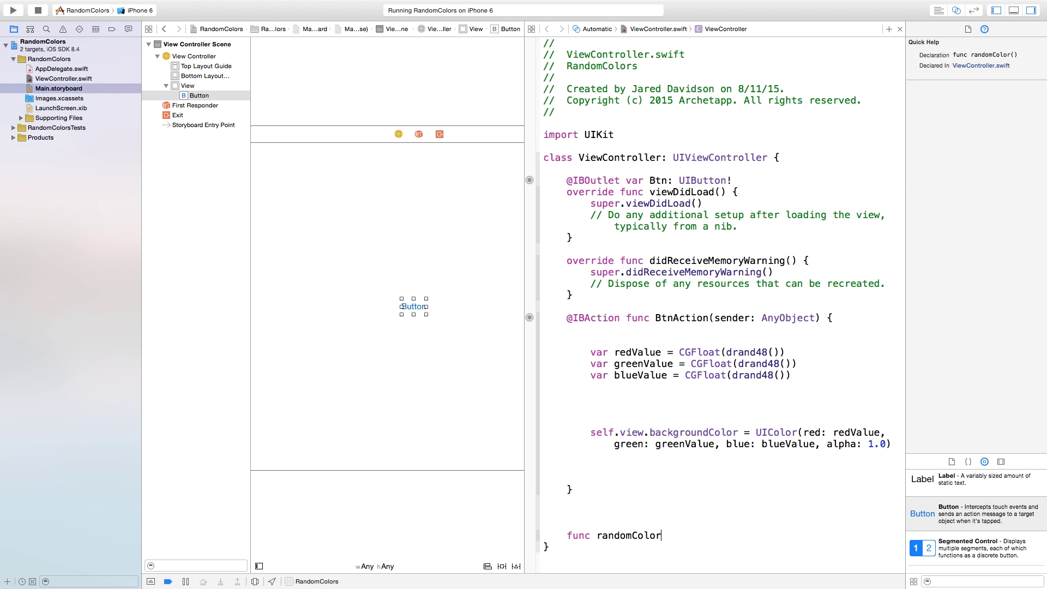
key(BackSpace)
text((){)
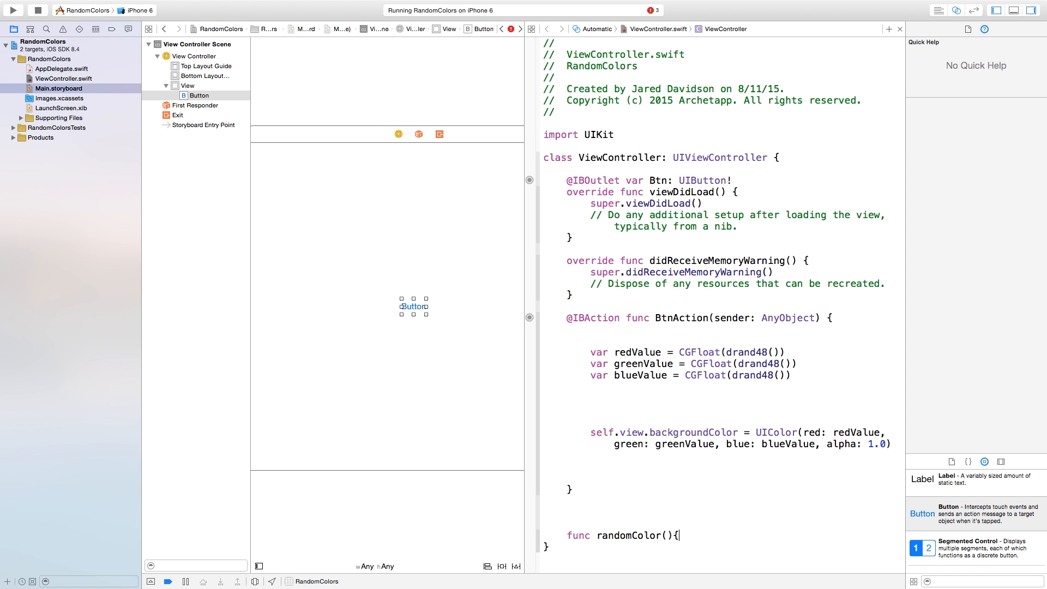
key(Return)
key(Return)
key(Return)
key(Return)
key(Return)
key(Return)
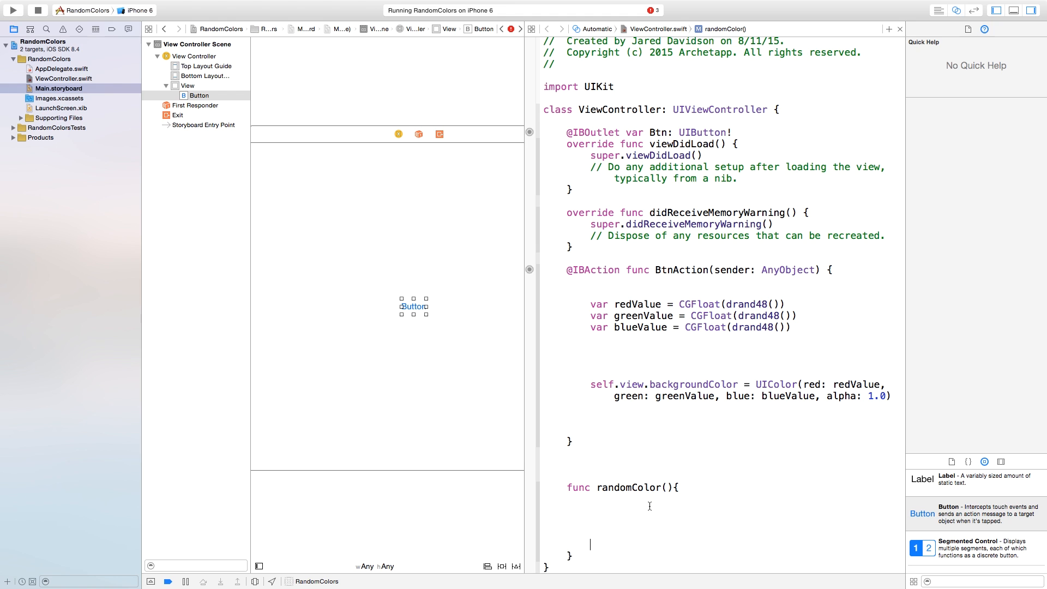
key(Return)
key(Return)
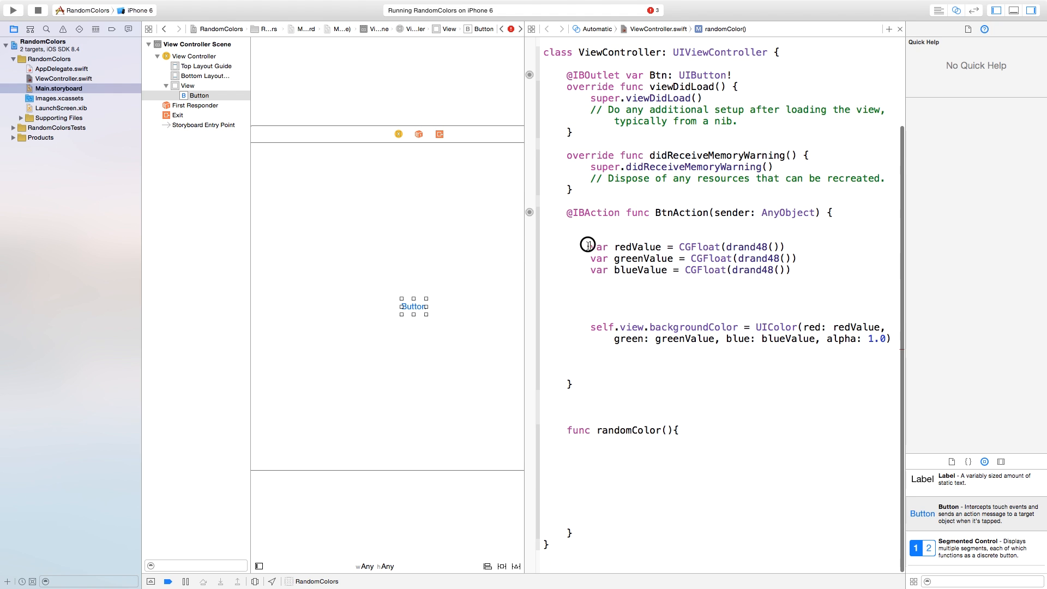
Step: Copy the random RGB values and backgroundColor lines from BtnAction into randomColor()
drag(589, 246, 892, 339)
key(super+c)
click(684, 462)
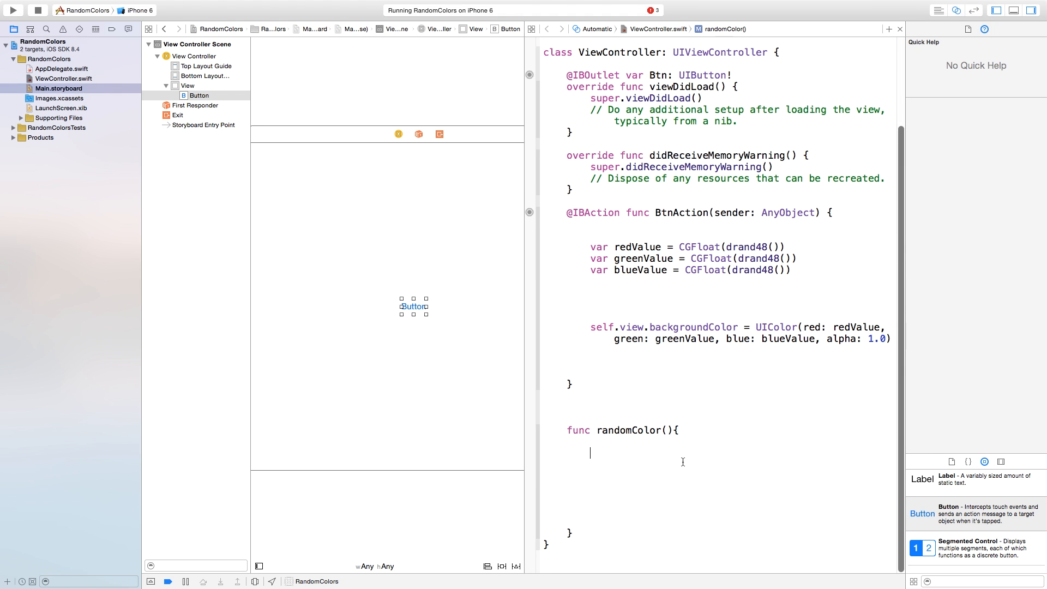
key(super+v)
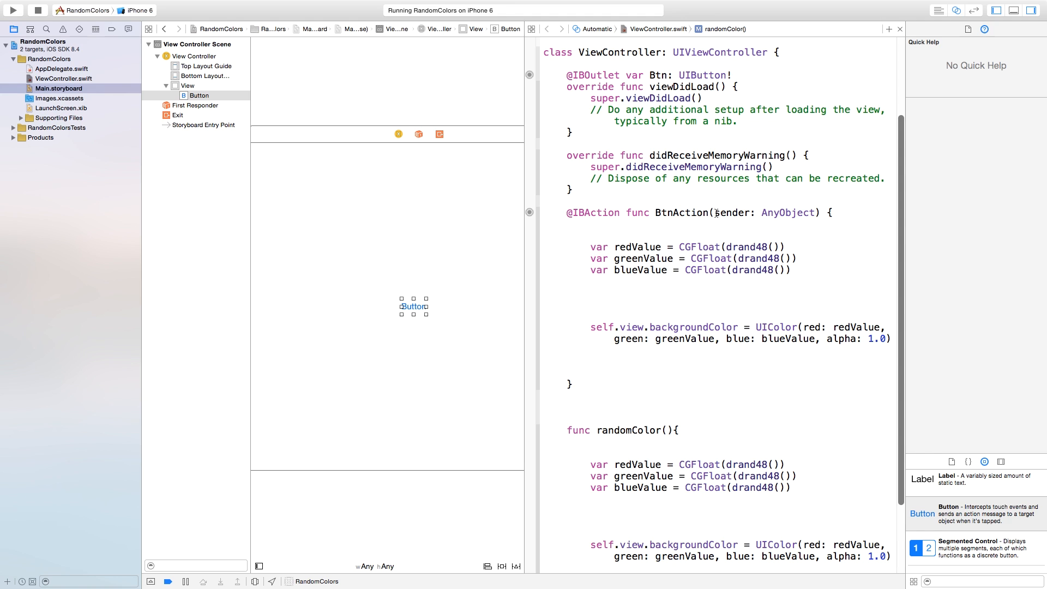
scroll(717, 212, down, 2)
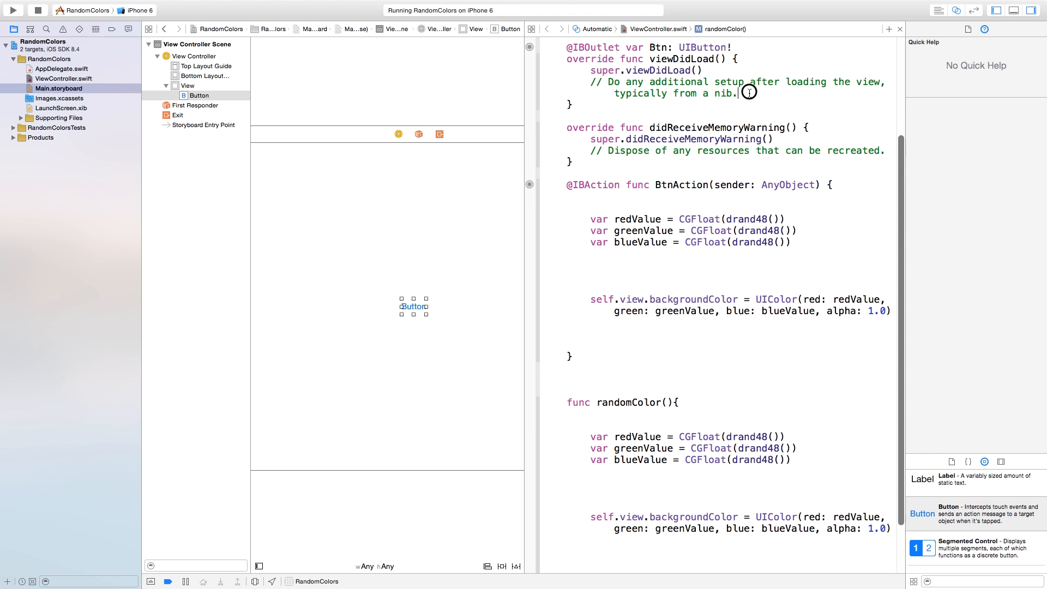
Step: In viewDidLoad start var Timer = NSTimer.scheduledTimerWithTimeInterval(0.1, target: self, ...)
key(Return)
key(Return)
key(Return)
key(Return)
key(Return)
text(v)
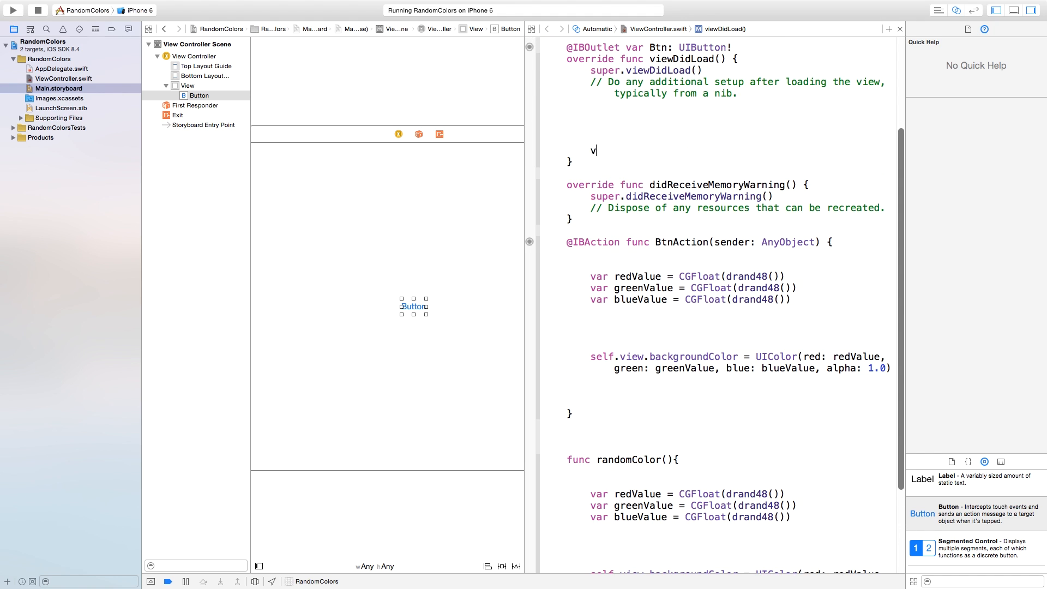
text(ar Timer = )
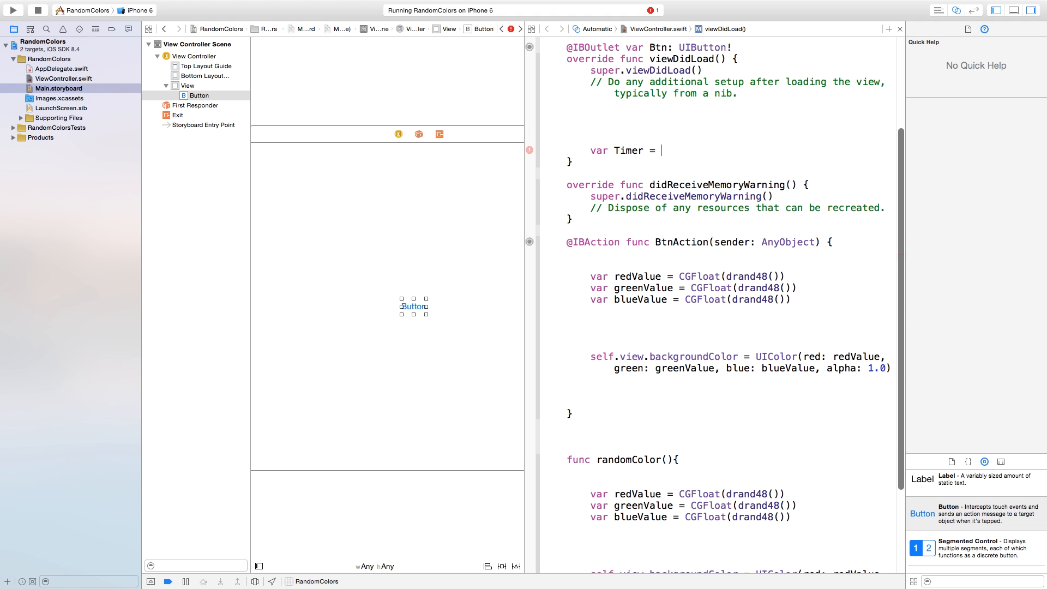
text(NSTimer.)
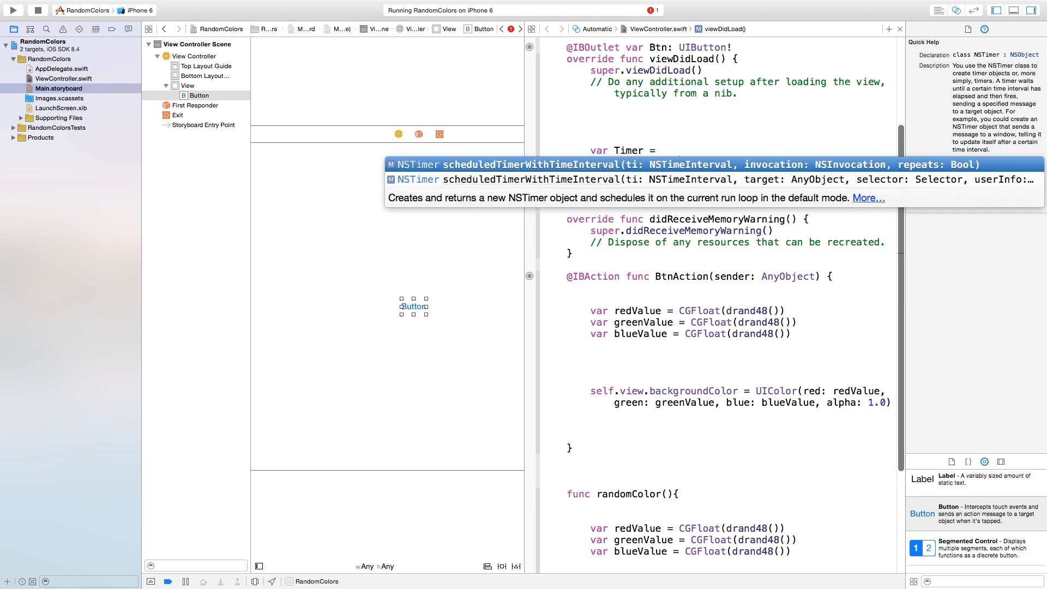
key(Down)
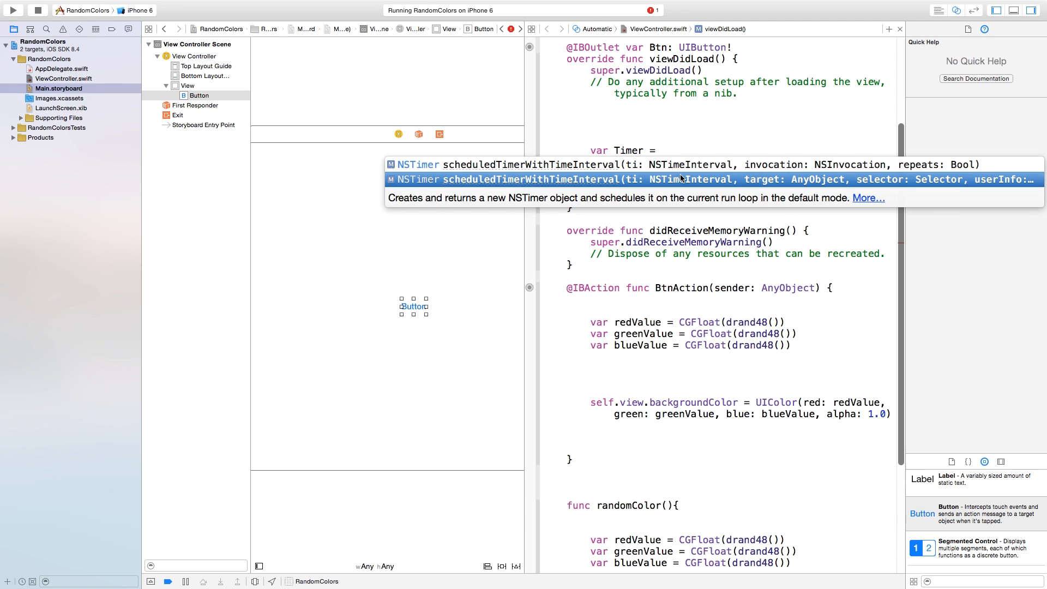
key(Return)
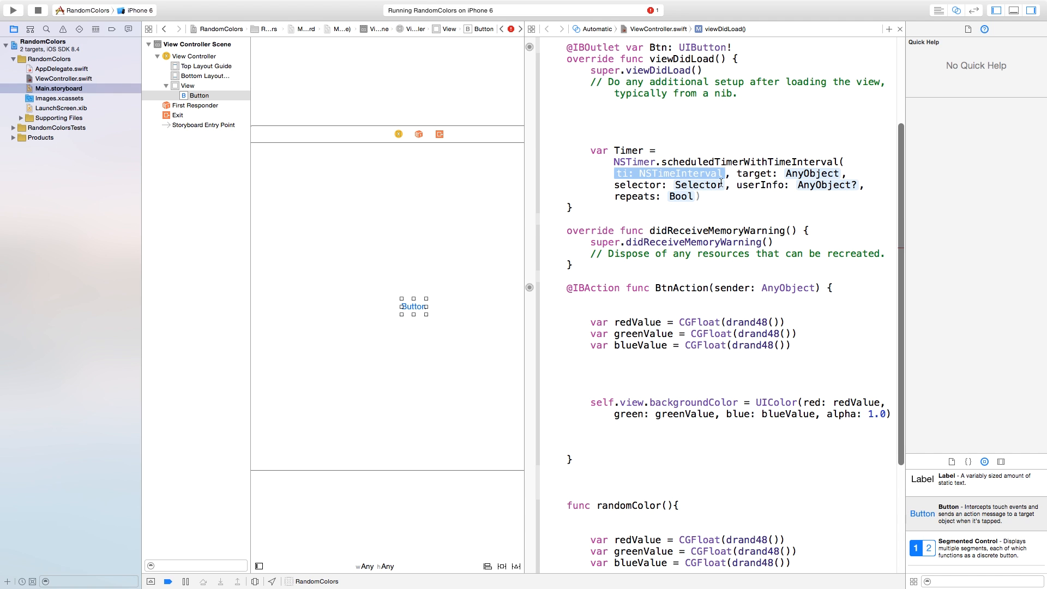
text(0.1)
key(Tab)
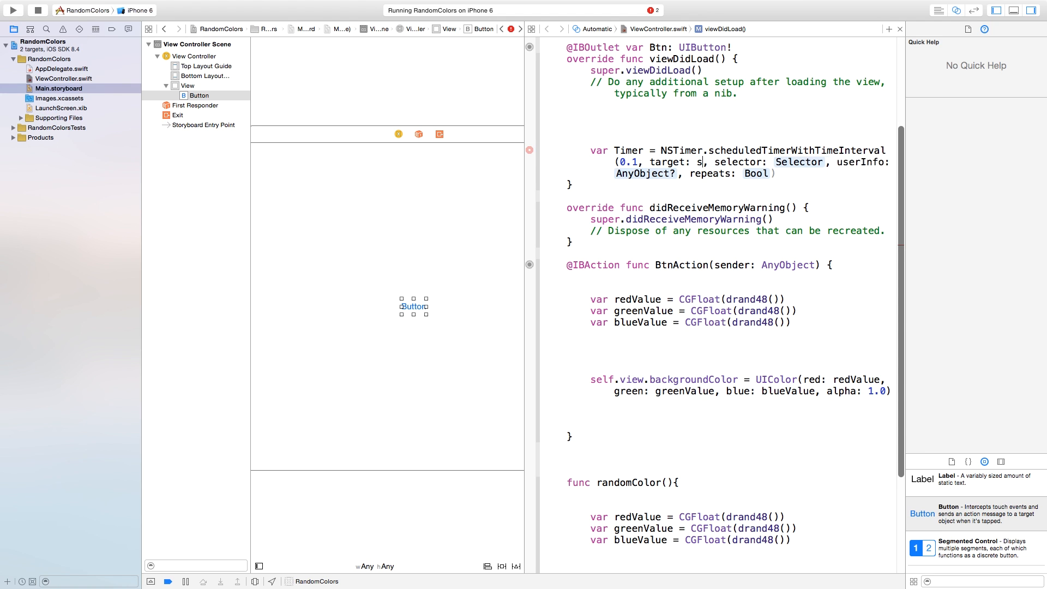
text(self)
key(Return)
key(Tab)
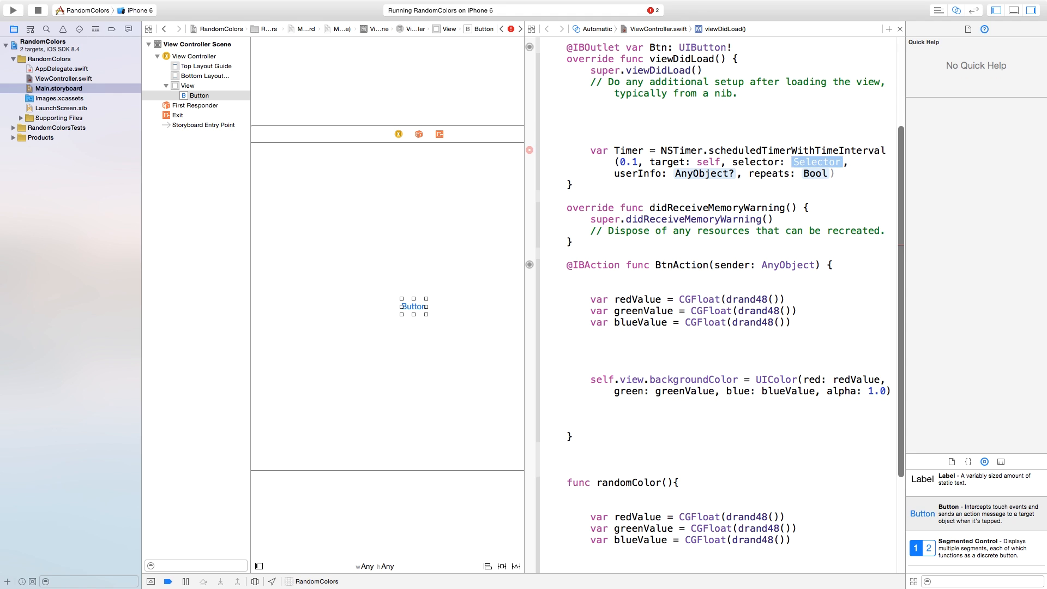
text(")
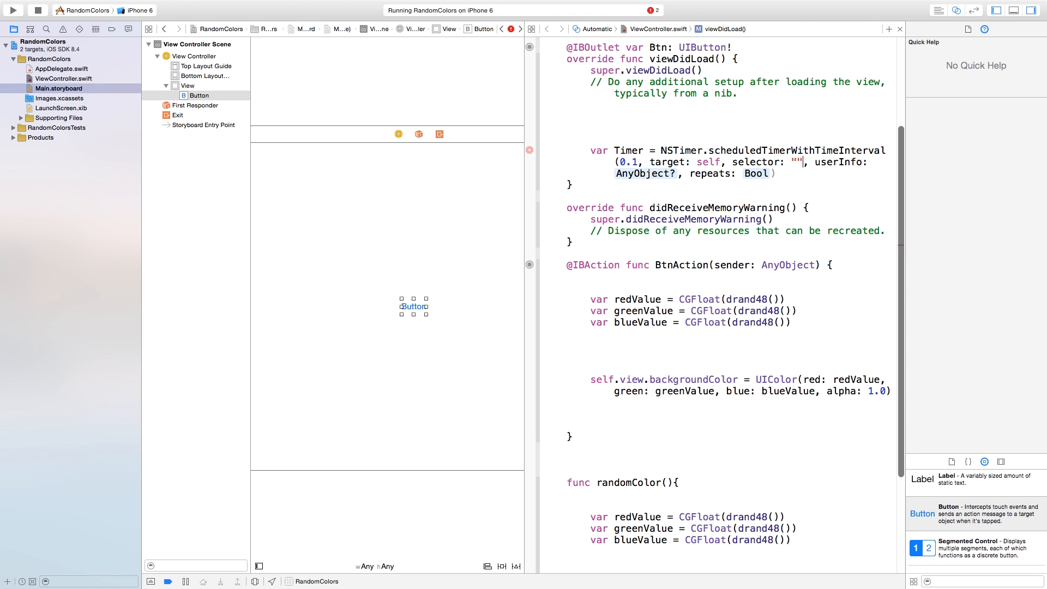
text(rand)
text(omColor)
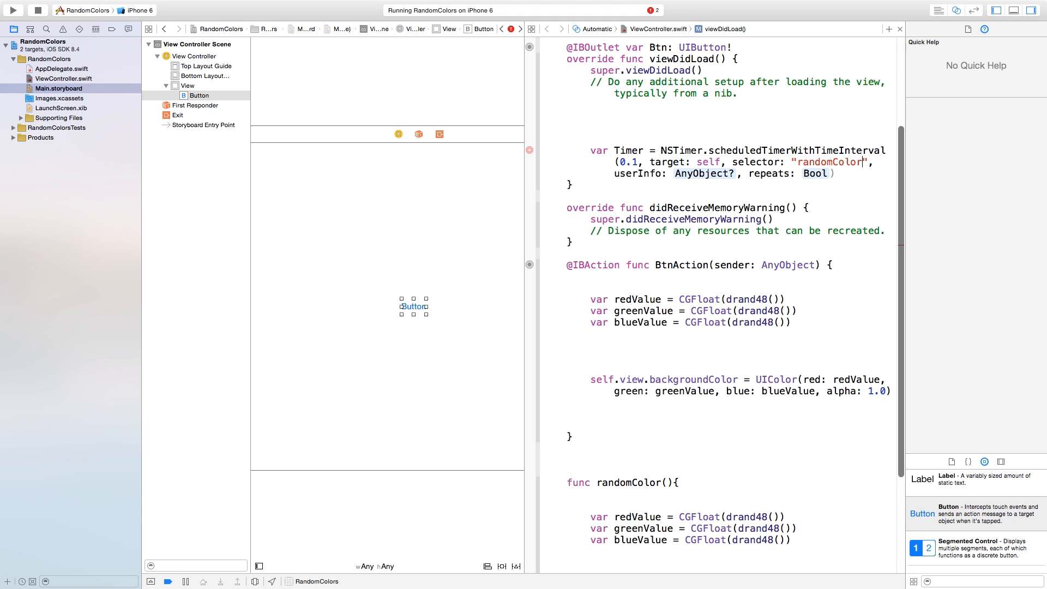
Step: Complete the timer with selector "randomColor", userInfo nil and repeats true
drag(597, 484, 660, 486)
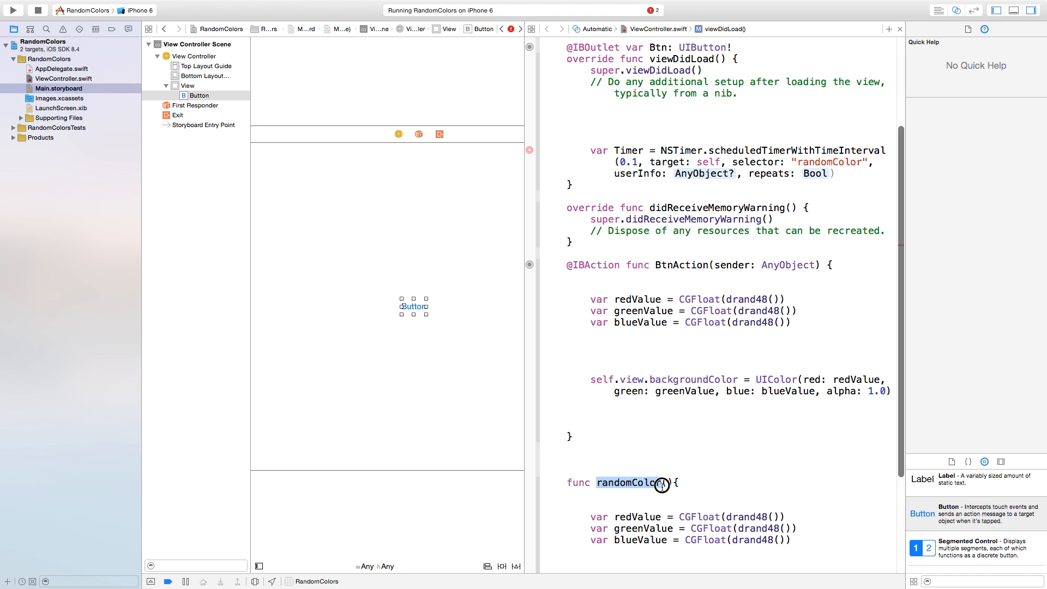
click(707, 176)
text(nil)
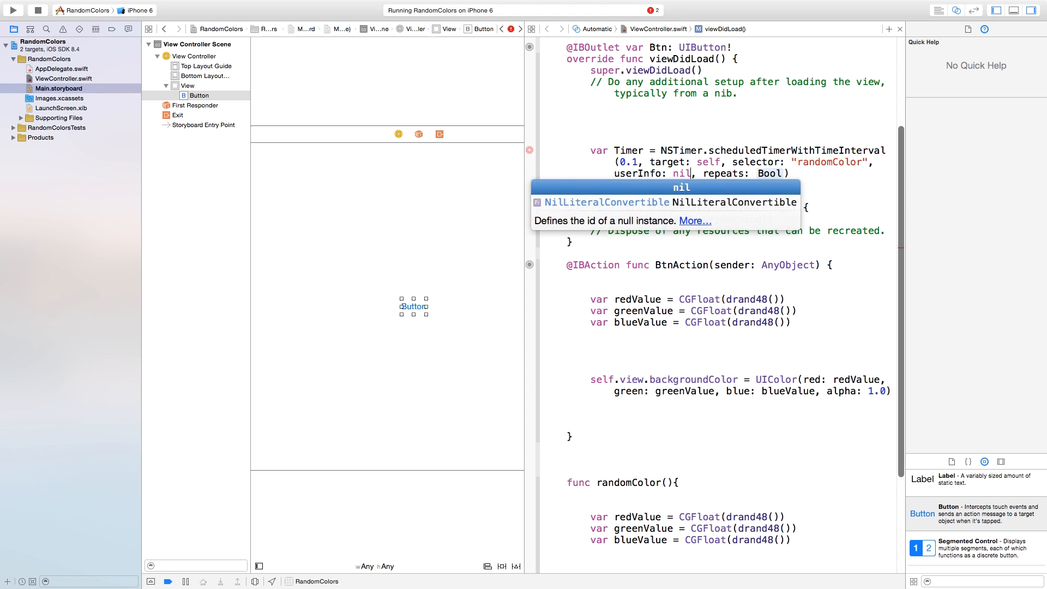
key(Tab)
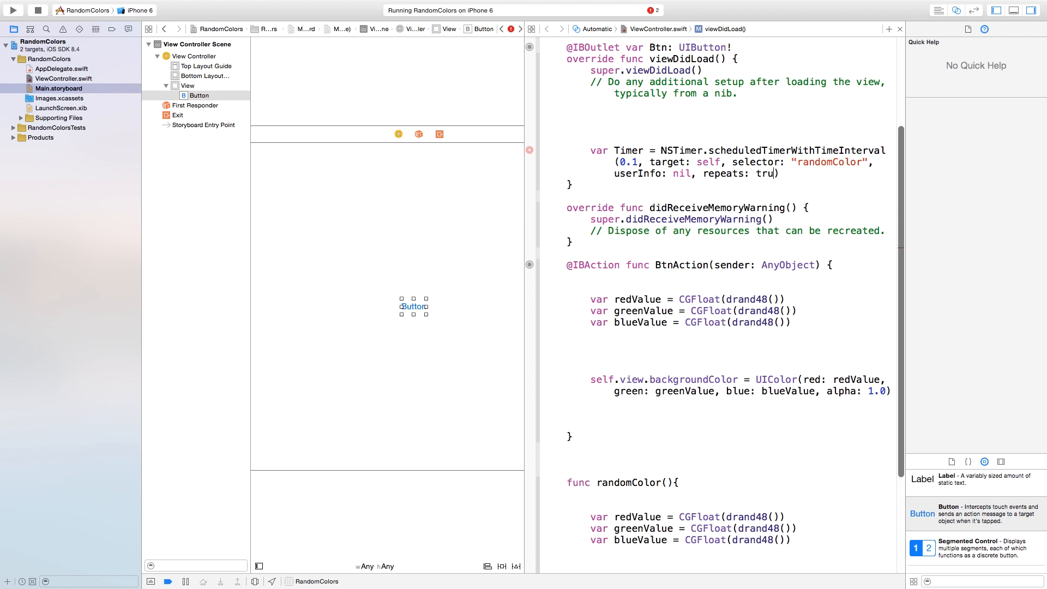
text(e)
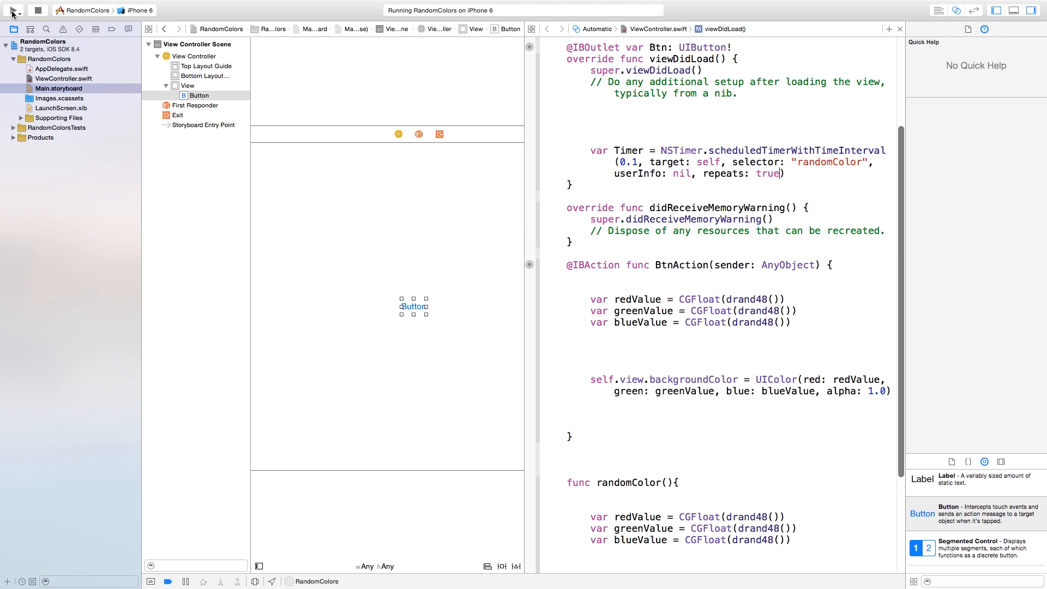
Step: Rebuild and relaunch the app so the Simulator background cycles random colours on its own
click(13, 13)
key(Return)
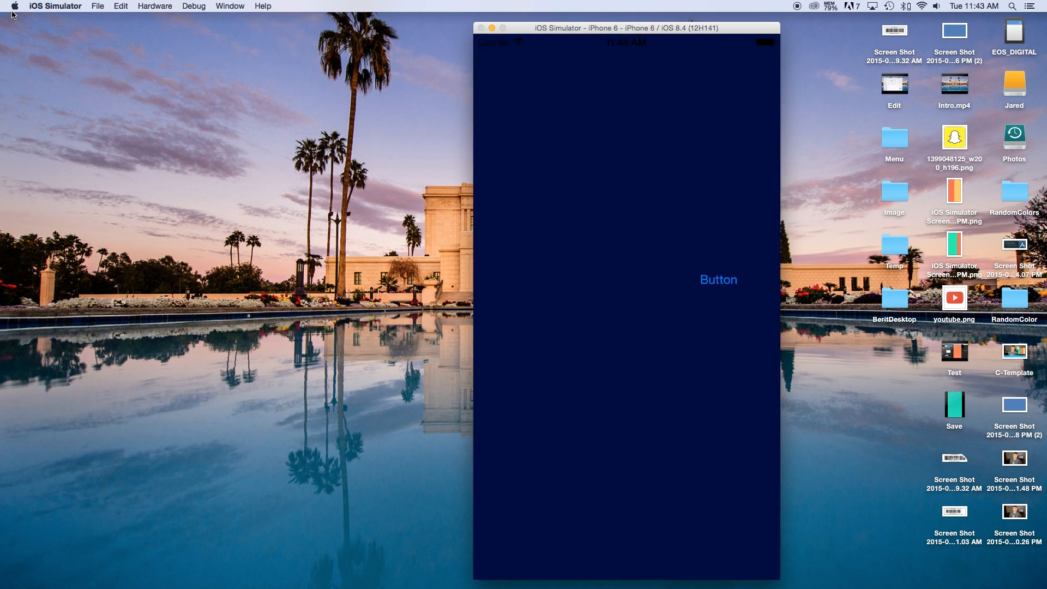